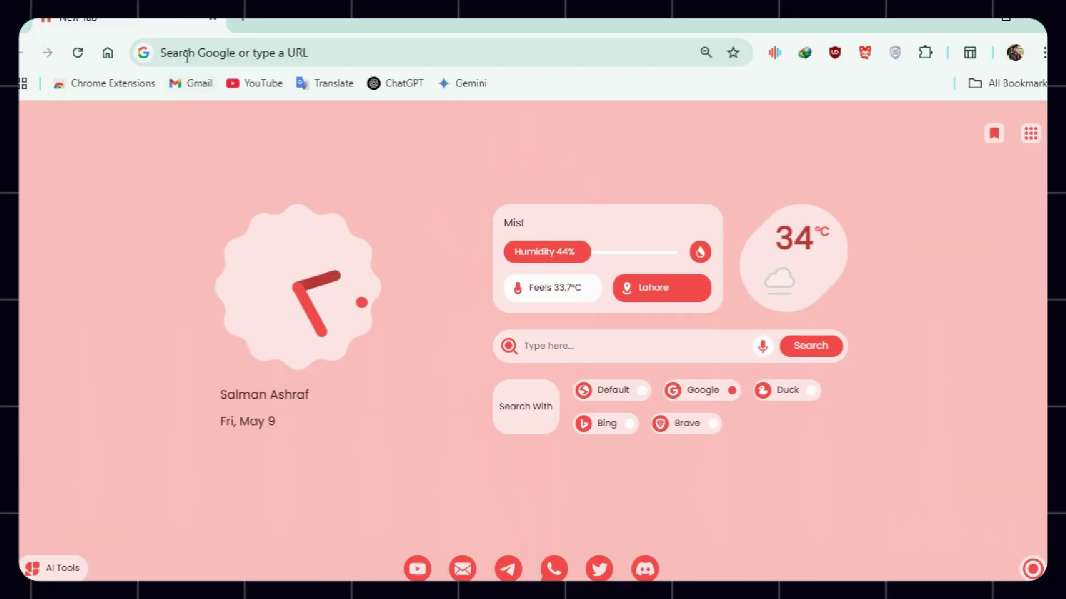
- Search Google for 'yuewen ai' to reach the StepFun chat homepage
{"action": "left_click", "coordinate": [187, 54]}
{"action": "type", "text": "yue"}
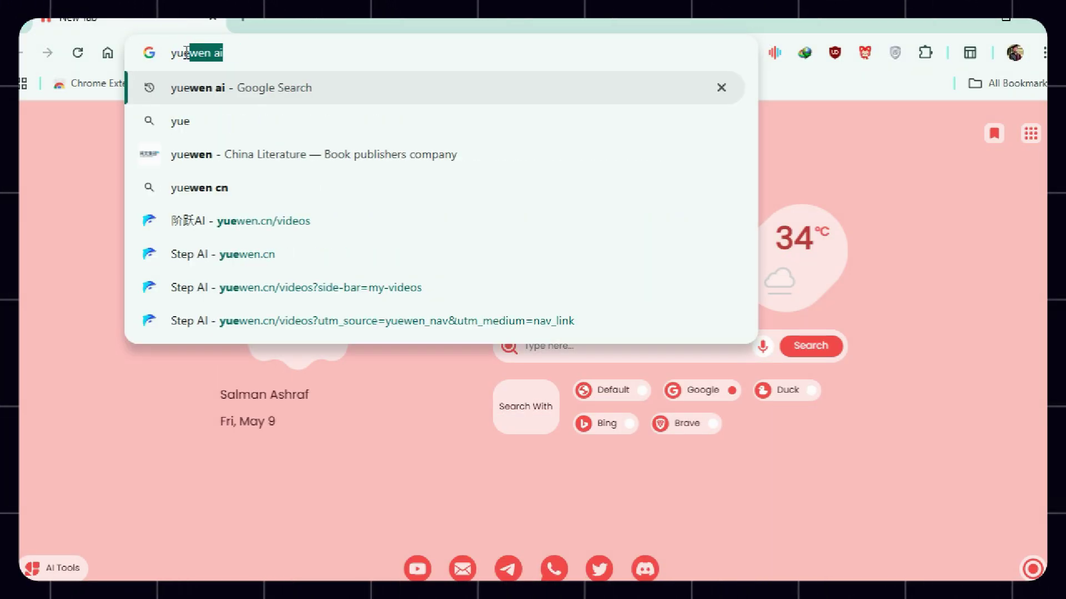
{"action": "type", "text": "wen ai"}
{"action": "key", "text": "Return"}
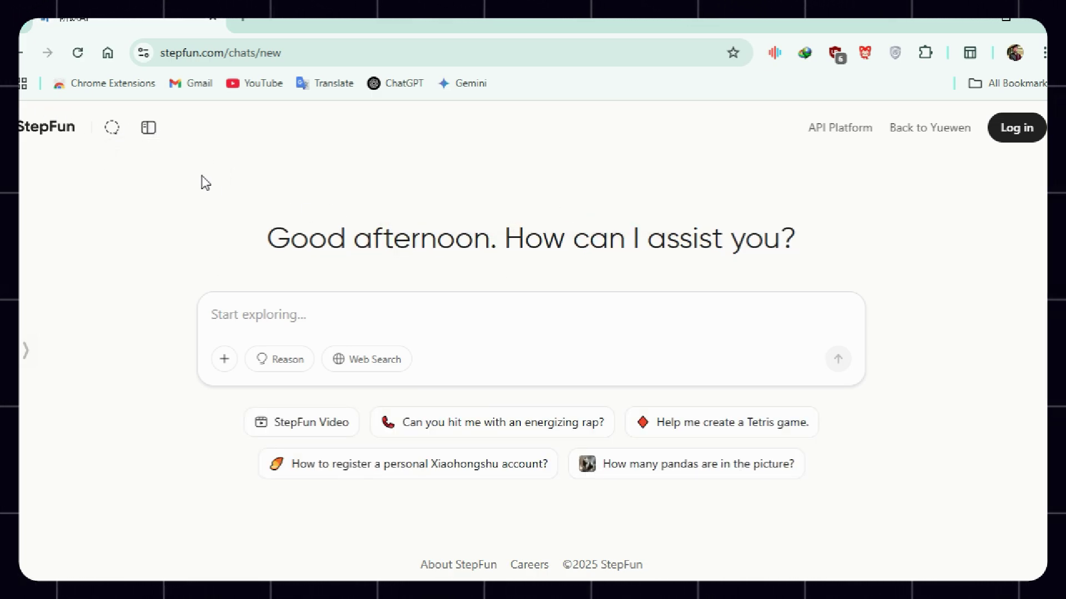
- Open the StepFun Video generator page at yuewen.cn/videos
{"action": "left_click", "coordinate": [322, 429]}
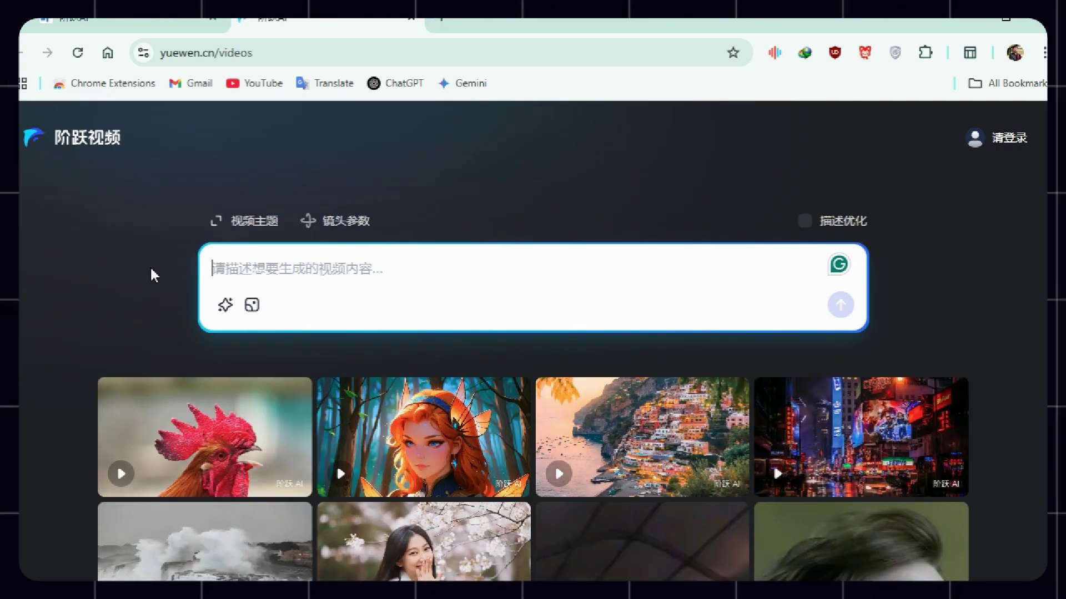
{"action": "scroll", "coordinate": [112, 238], "scroll_direction": "down", "scroll_amount": 6}
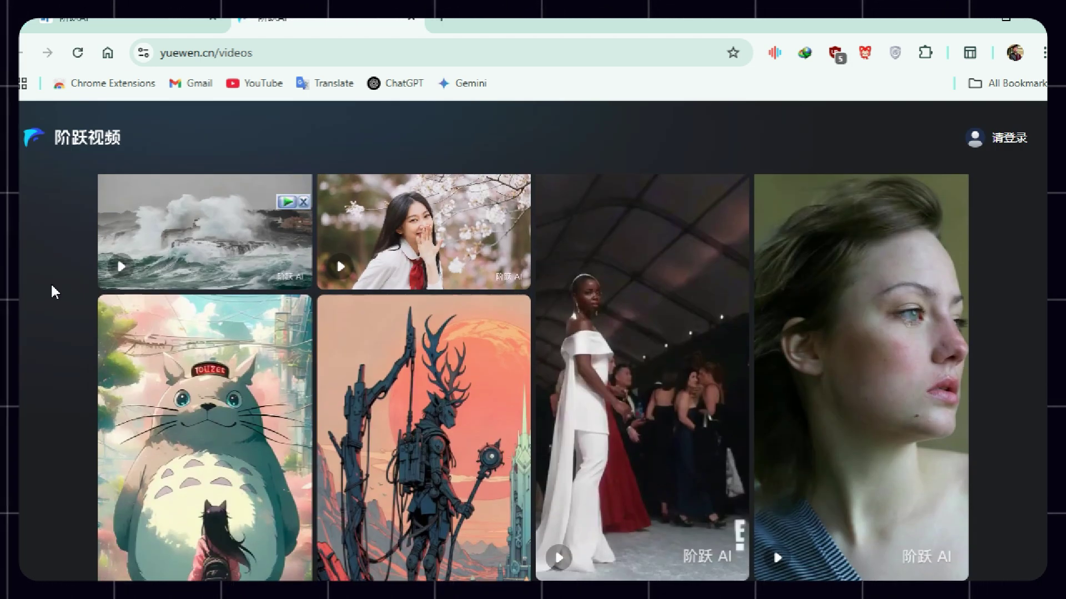
{"action": "scroll", "coordinate": [51, 282], "scroll_direction": "up", "scroll_amount": 6}
{"action": "scroll", "coordinate": [65, 248], "scroll_direction": "up", "scroll_amount": 1}
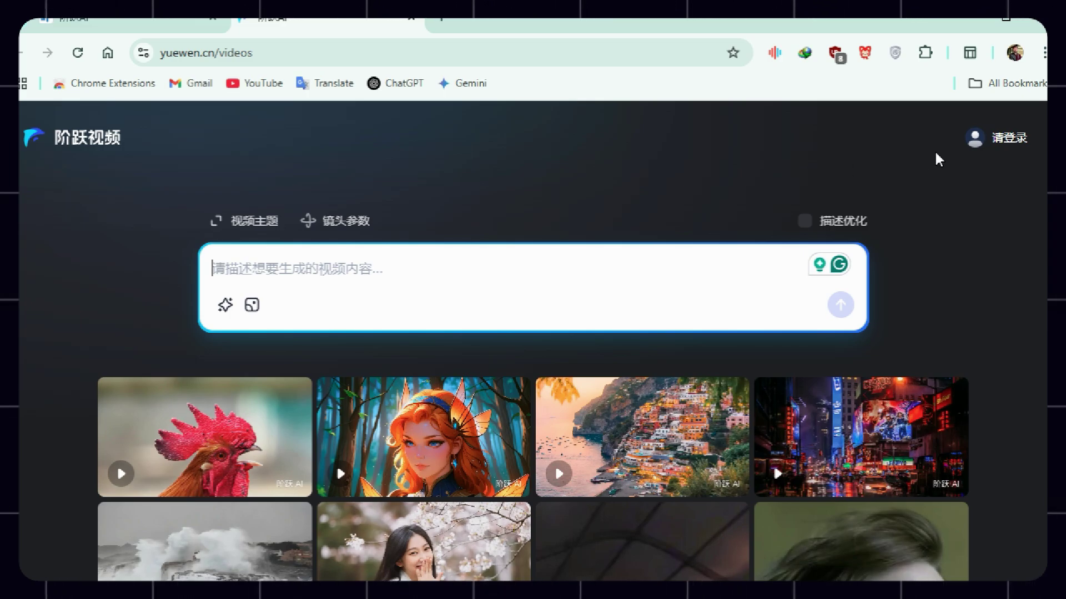
- Bring up the 请登录 login form and switch the country code to +1 加拿大
{"action": "left_click", "coordinate": [980, 146]}
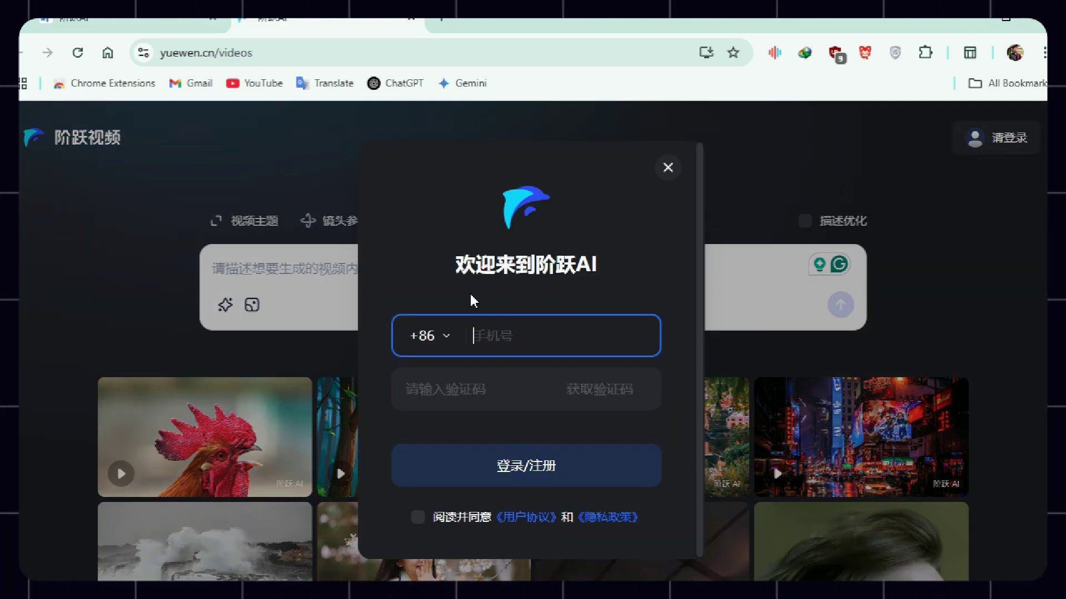
{"action": "left_click", "coordinate": [430, 336]}
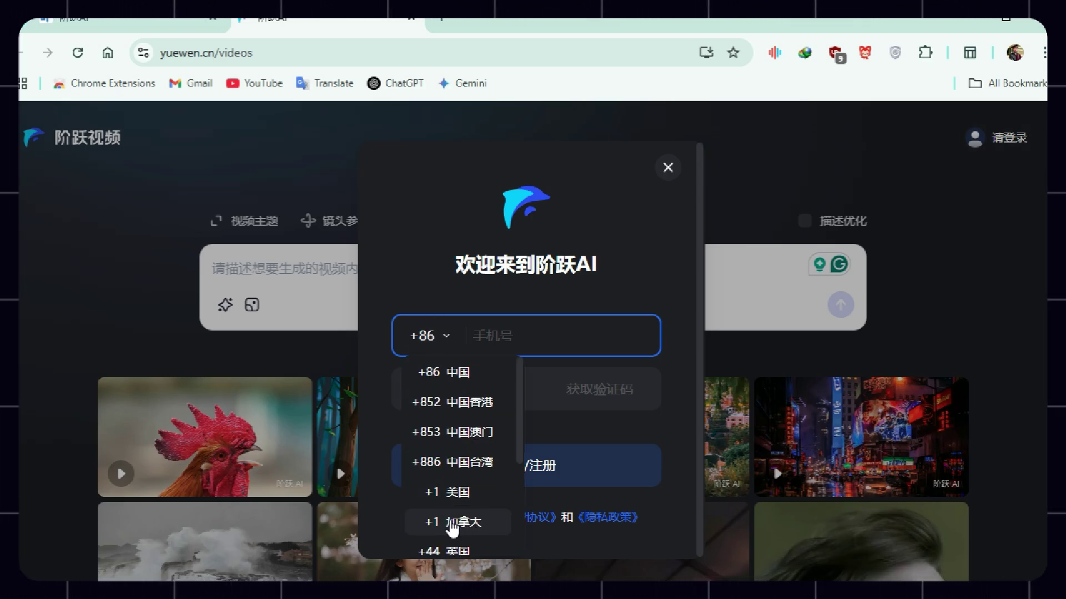
{"action": "left_click", "coordinate": [468, 527]}
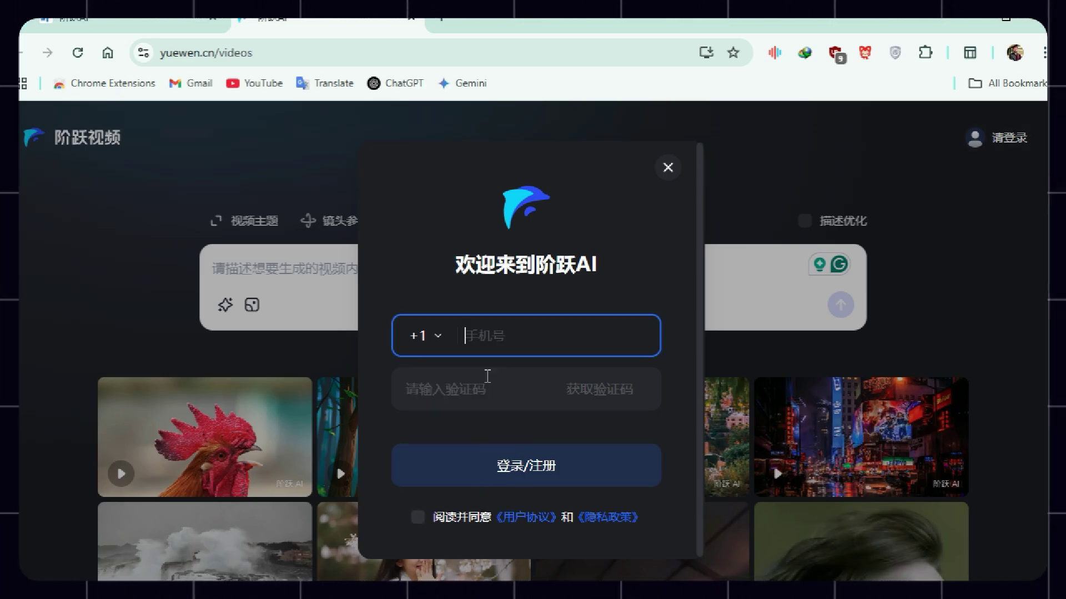
- Search 'temporary phone number' in a new tab
{"action": "left_click", "coordinate": [451, 22]}
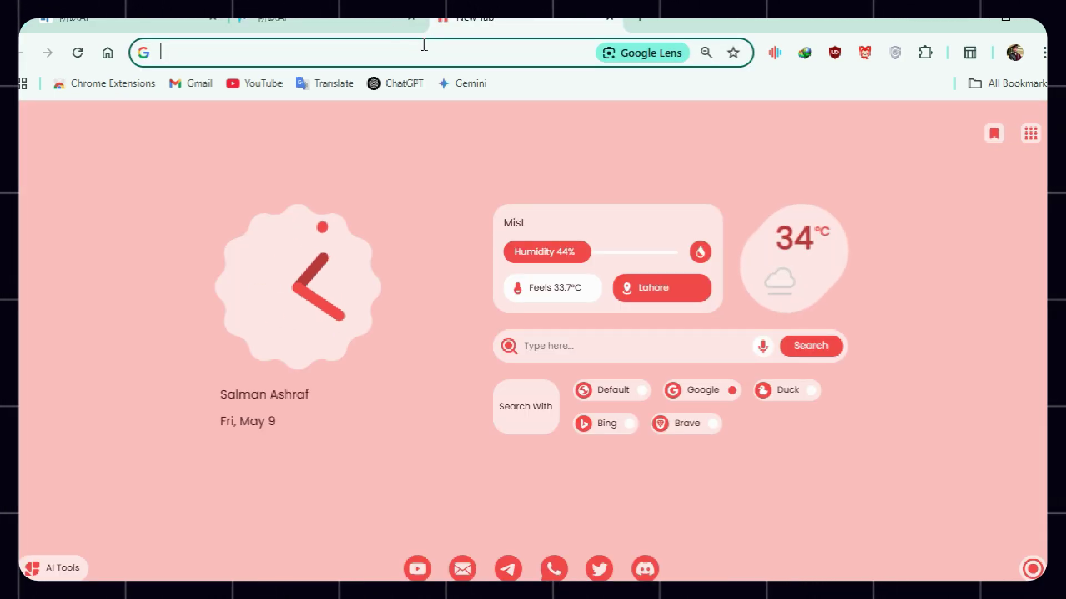
{"action": "type", "text": "temp"}
{"action": "key", "text": "BackSpace"}
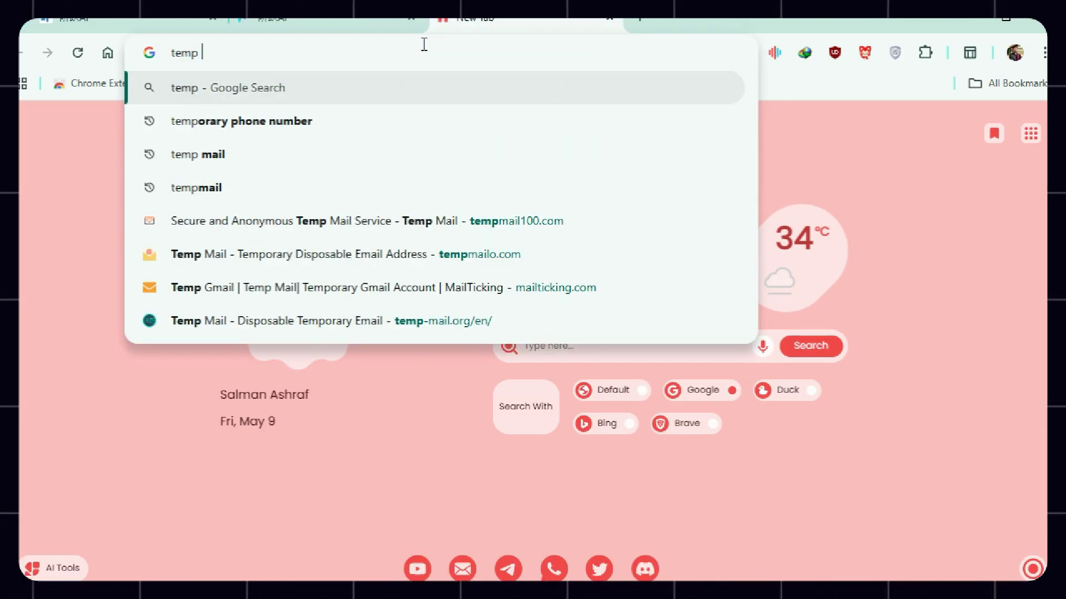
{"action": "key", "text": "Down"}
{"action": "key", "text": "Return"}
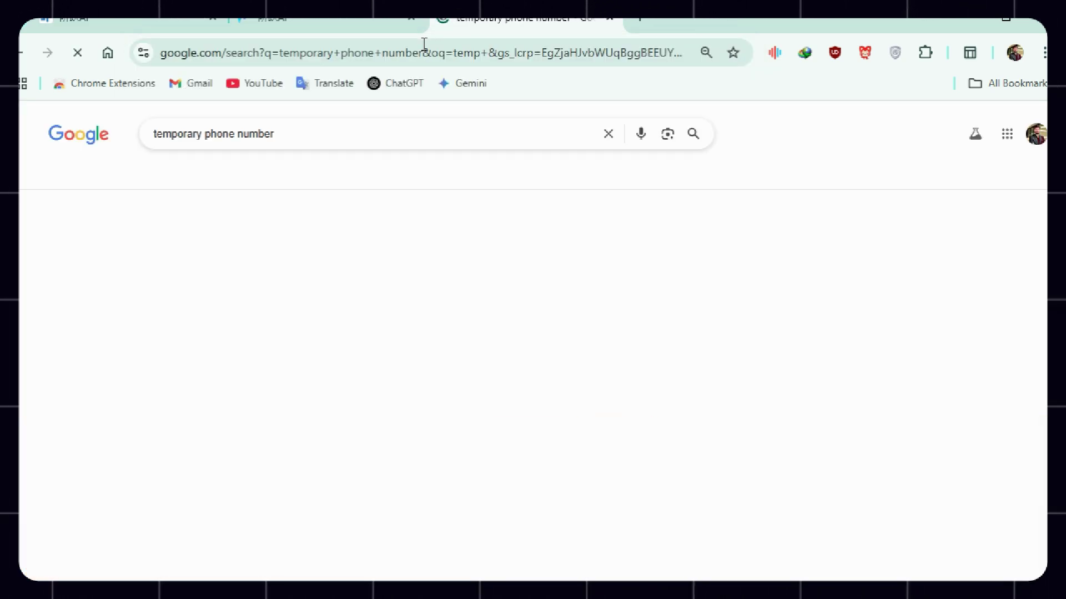
- Open temp-number.com from the results and browse to a free Canadian number
{"action": "left_click", "coordinate": [211, 415]}
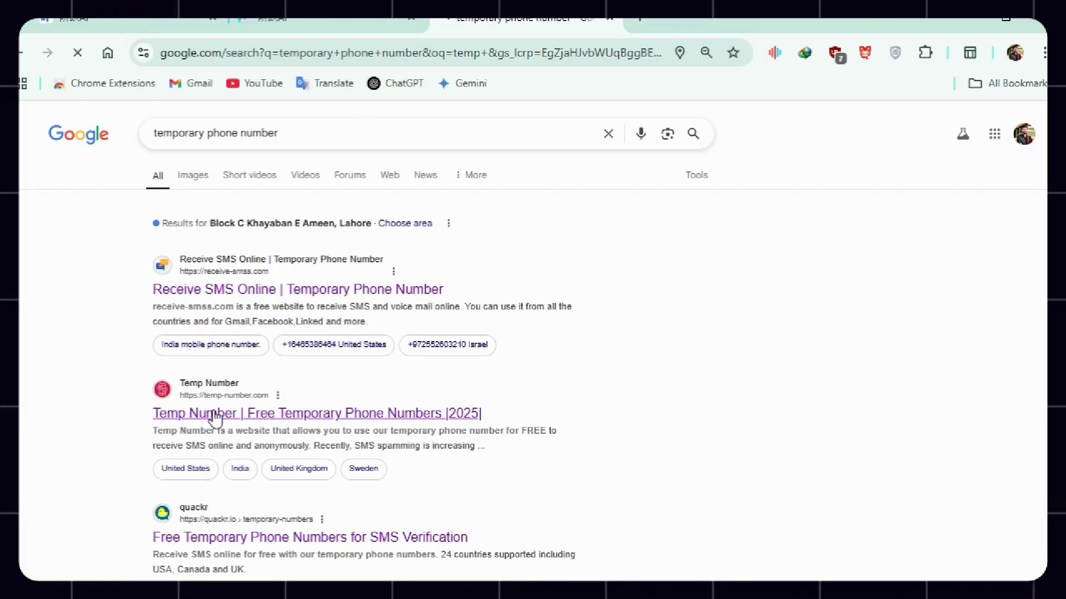
{"action": "scroll", "coordinate": [666, 394], "scroll_direction": "down", "scroll_amount": 3}
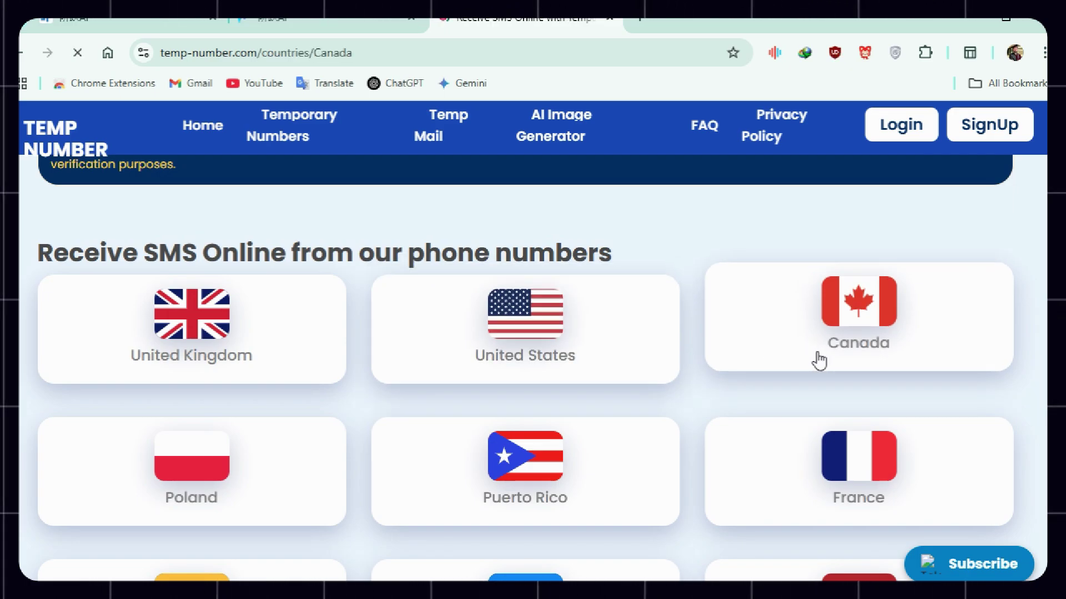
{"action": "scroll", "coordinate": [365, 374], "scroll_direction": "down", "scroll_amount": 5}
{"action": "scroll", "coordinate": [321, 356], "scroll_direction": "down", "scroll_amount": 6}
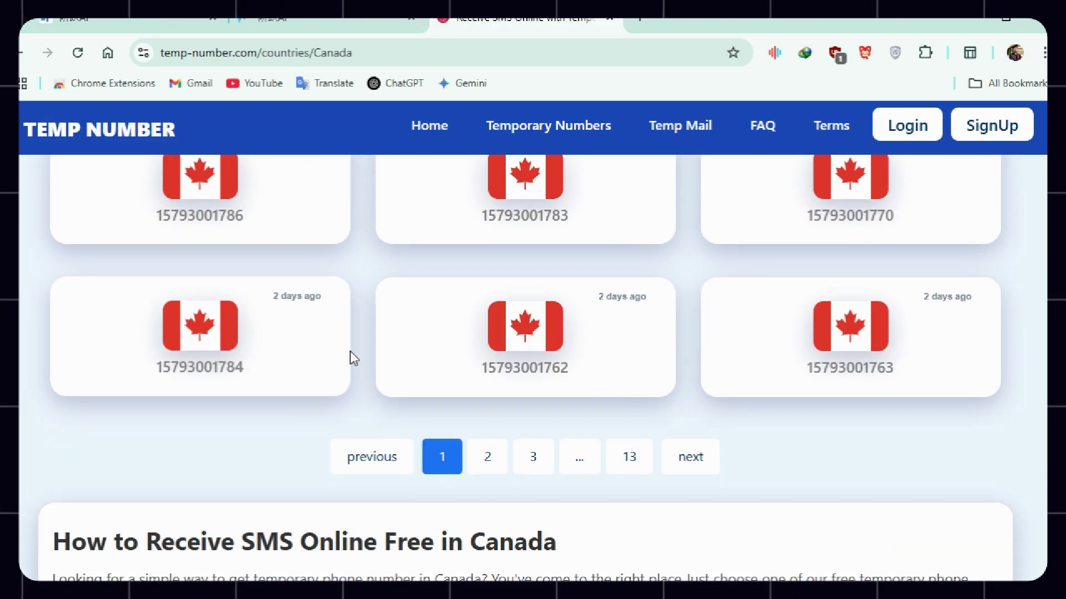
{"action": "scroll", "coordinate": [351, 355], "scroll_direction": "up", "scroll_amount": 6}
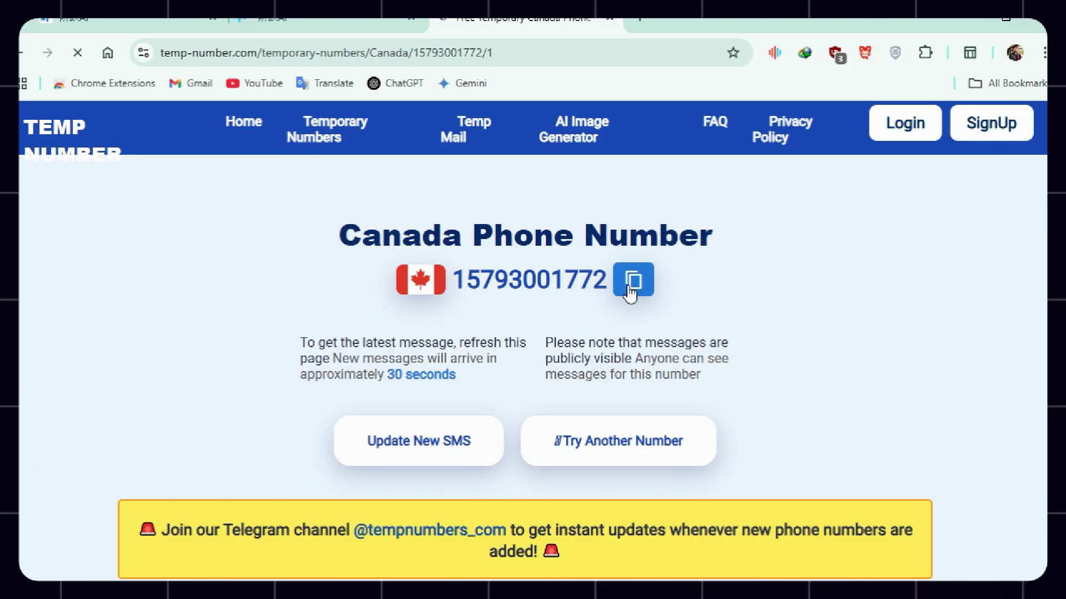
- Copy the temporary Canadian number and trim its leading 1 in a scratch tab
{"action": "left_click", "coordinate": [634, 282]}
{"action": "left_click", "coordinate": [672, 450]}
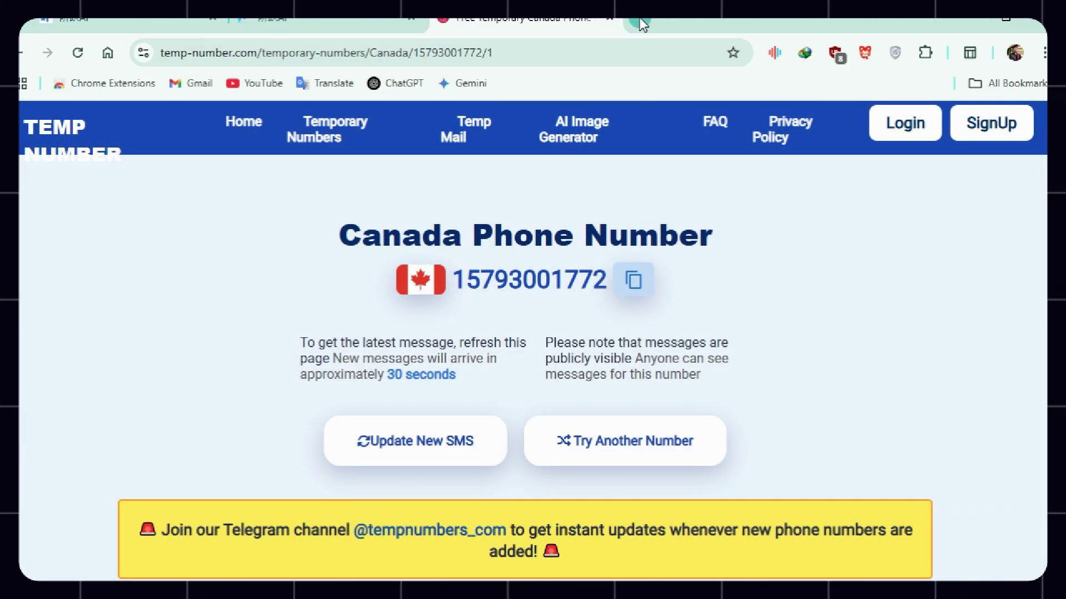
{"action": "left_click", "coordinate": [641, 24]}
{"action": "key", "text": "ctrl+v"}
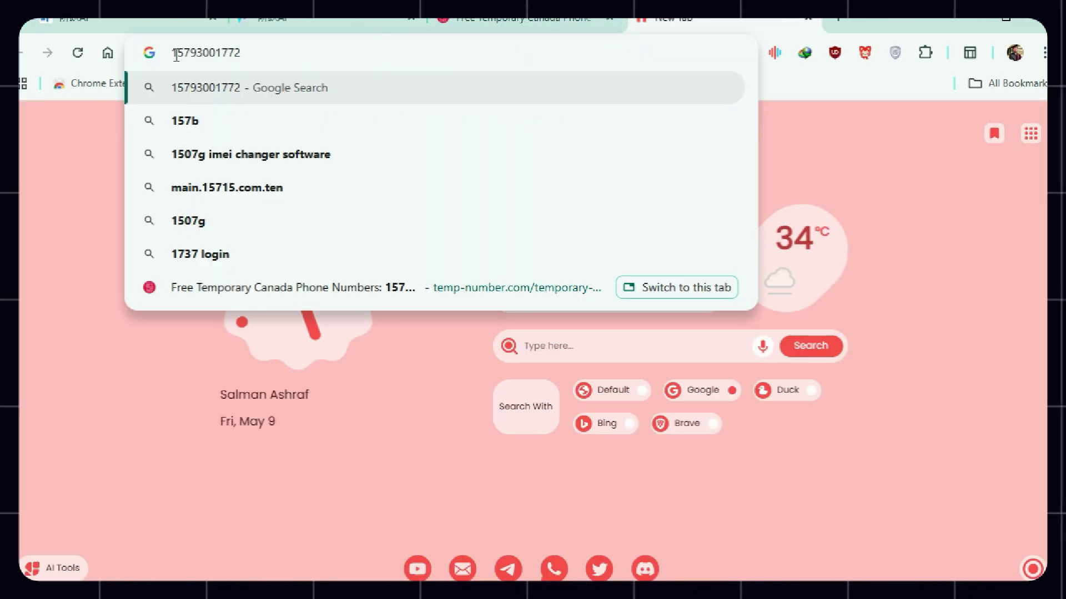
{"action": "key", "text": "BackSpace"}
{"action": "key", "text": "ctrl+a"}
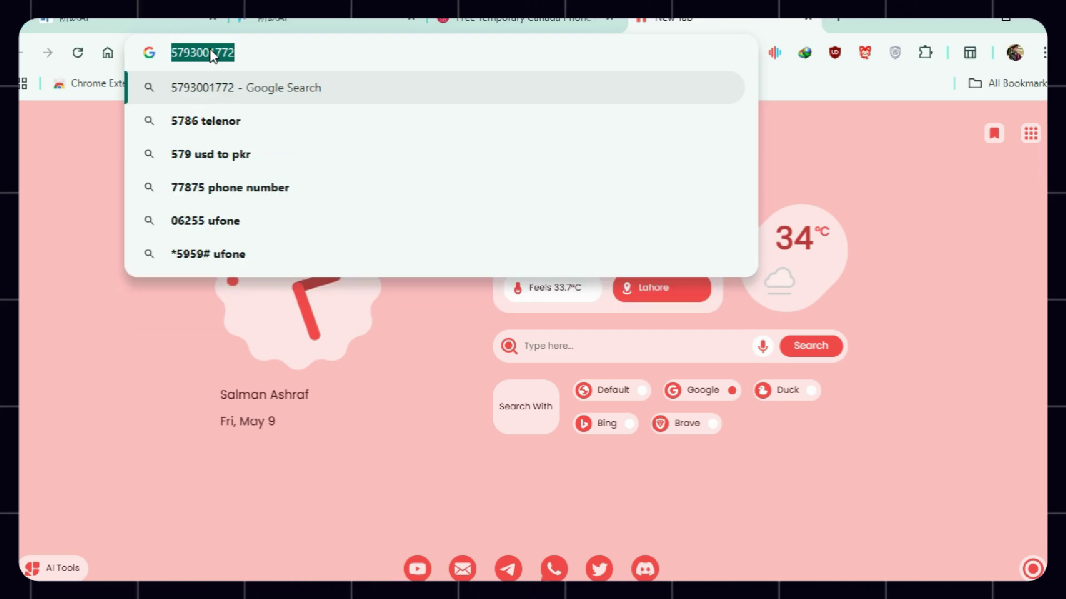
{"action": "key", "text": "ctrl+c"}
- Accept the user agreement and privacy policy and request the SMS verification code
{"action": "left_click", "coordinate": [266, 22]}
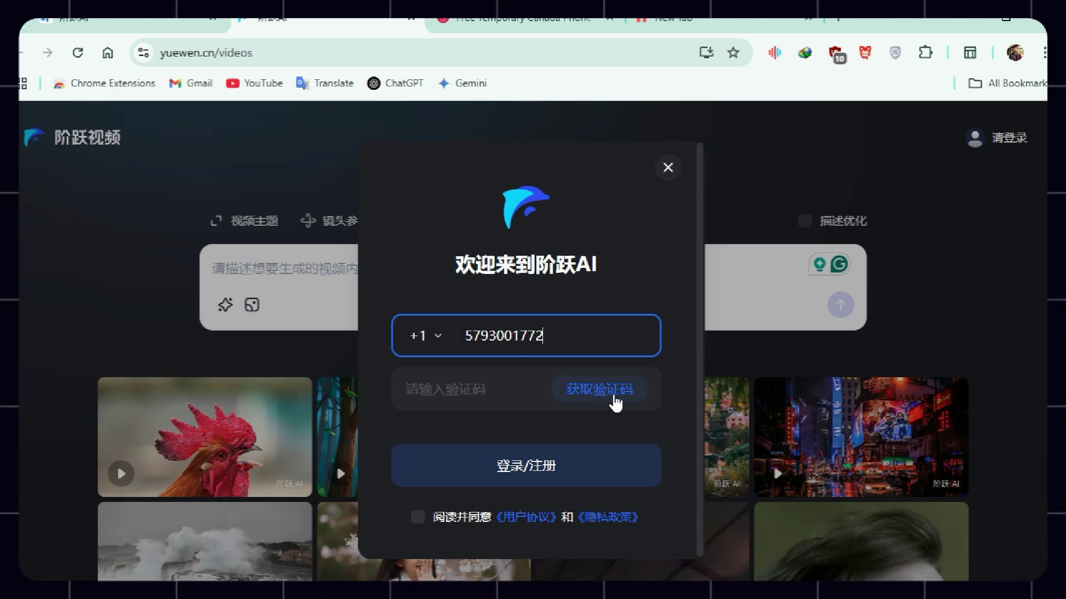
{"action": "left_click", "coordinate": [417, 518]}
{"action": "left_click", "coordinate": [598, 403]}
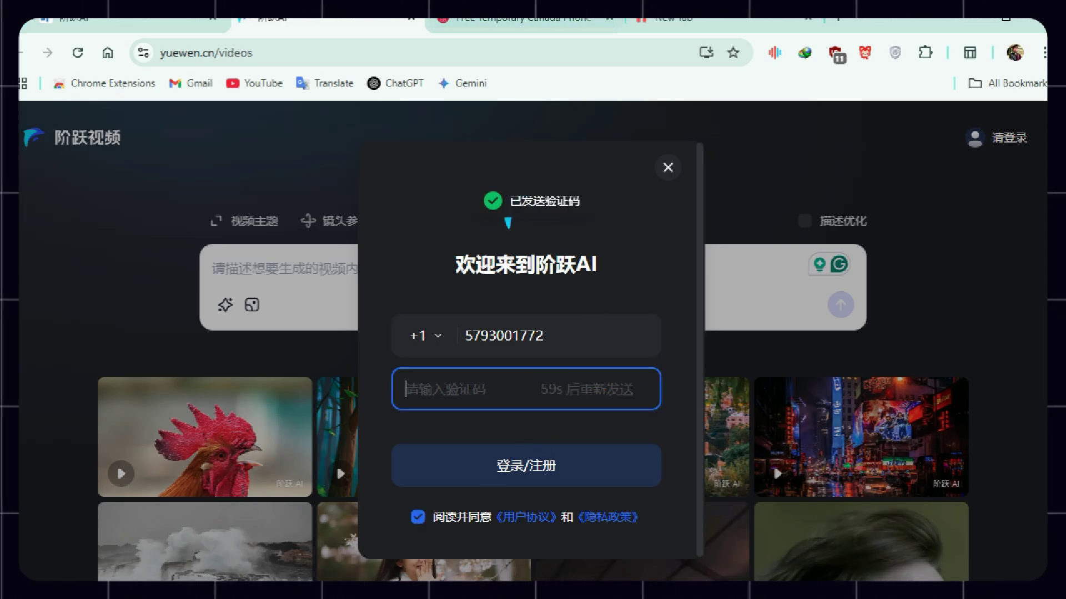
- Refresh the number's SMS list until the StepFun message arrives, then copy its code
{"action": "left_click", "coordinate": [519, 20]}
{"action": "scroll", "coordinate": [284, 421], "scroll_direction": "down", "scroll_amount": 2}
{"action": "scroll", "coordinate": [284, 420], "scroll_direction": "down", "scroll_amount": 3}
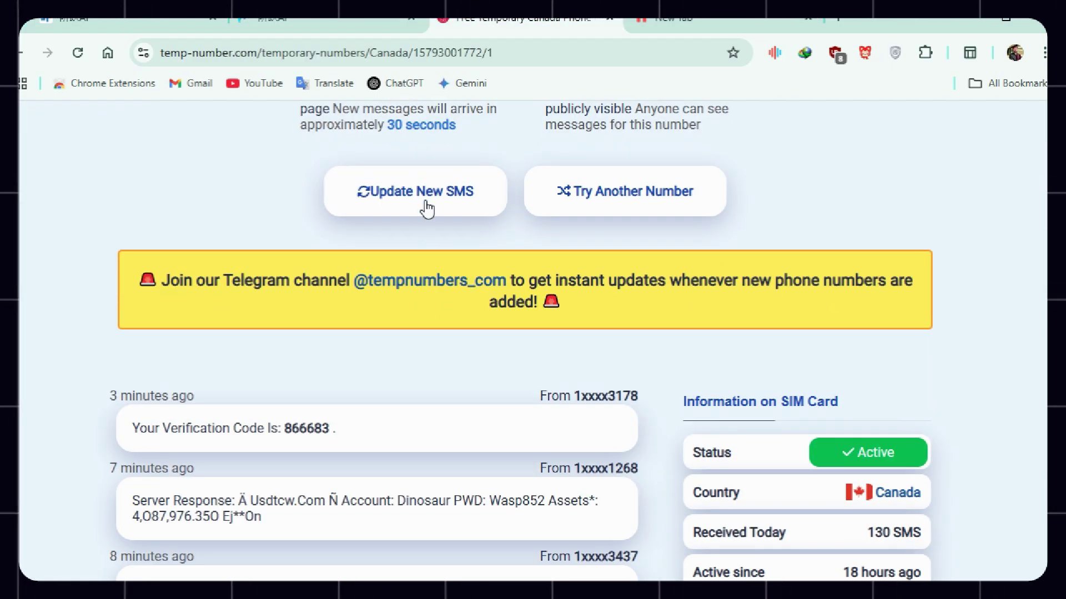
{"action": "left_click", "coordinate": [423, 207]}
{"action": "scroll", "coordinate": [395, 385], "scroll_direction": "down", "scroll_amount": 5}
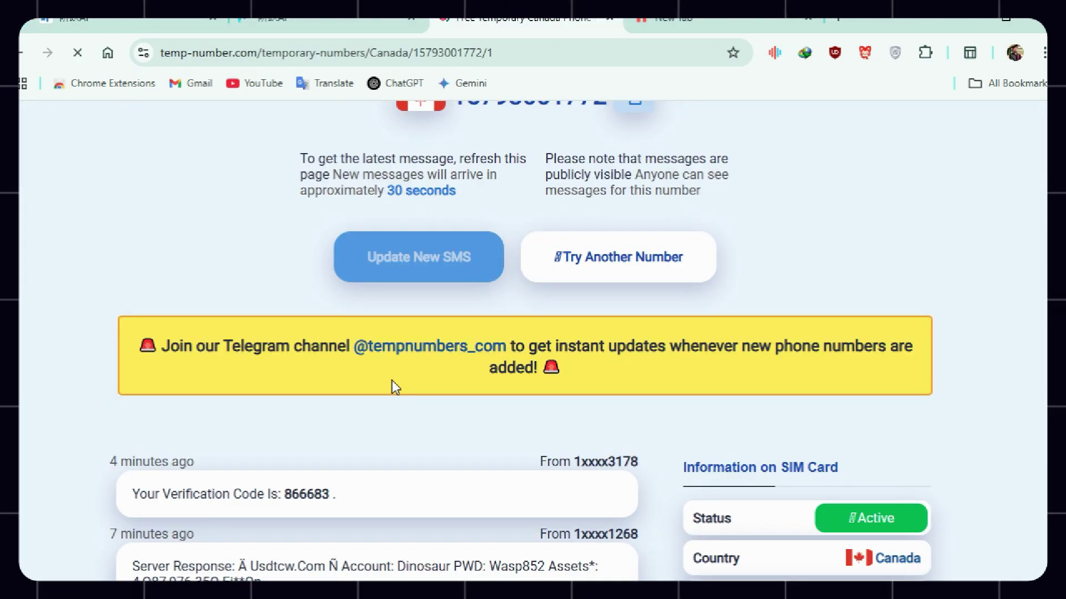
{"action": "left_click", "coordinate": [420, 181]}
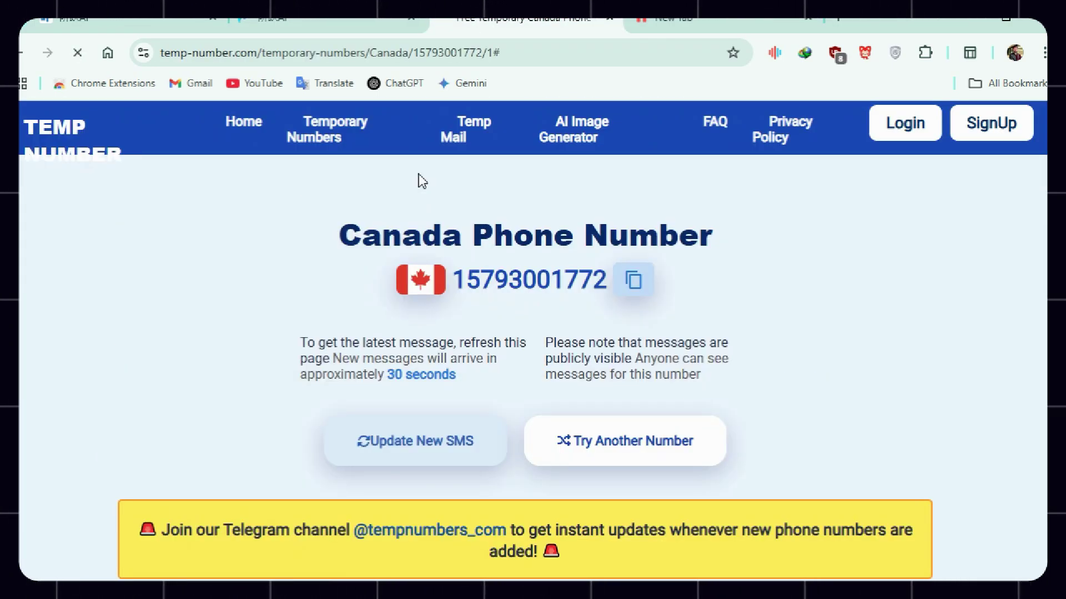
{"action": "scroll", "coordinate": [174, 411], "scroll_direction": "down", "scroll_amount": 6}
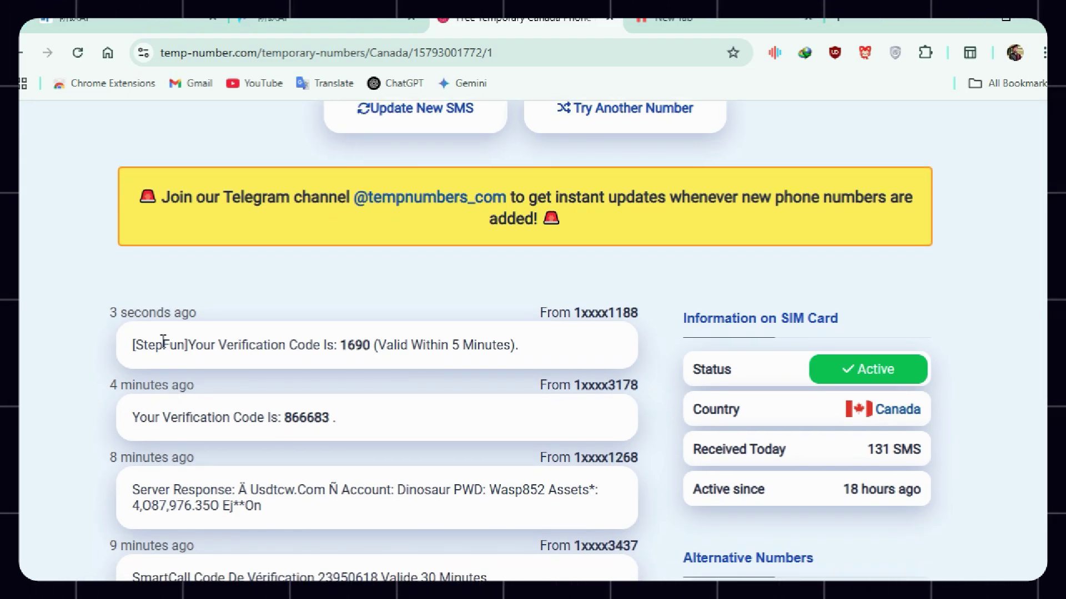
{"action": "left_click", "coordinate": [358, 350]}
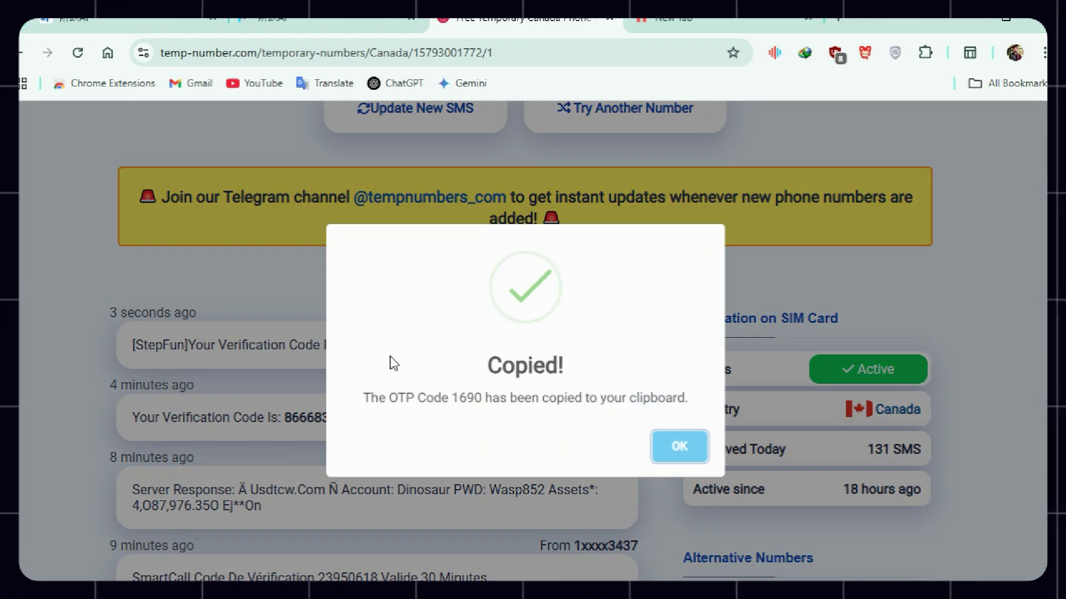
{"action": "left_click", "coordinate": [274, 18]}
- Paste the verification code, submit 登录/注册, and check the account dropdown
{"action": "left_click", "coordinate": [433, 386]}
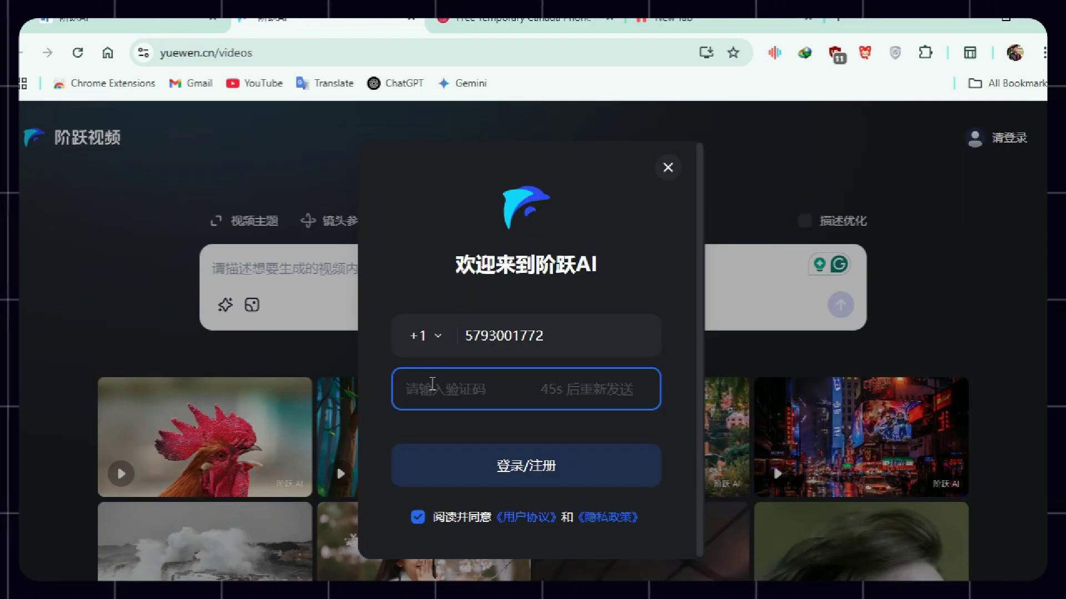
{"action": "key", "text": "ctrl+v"}
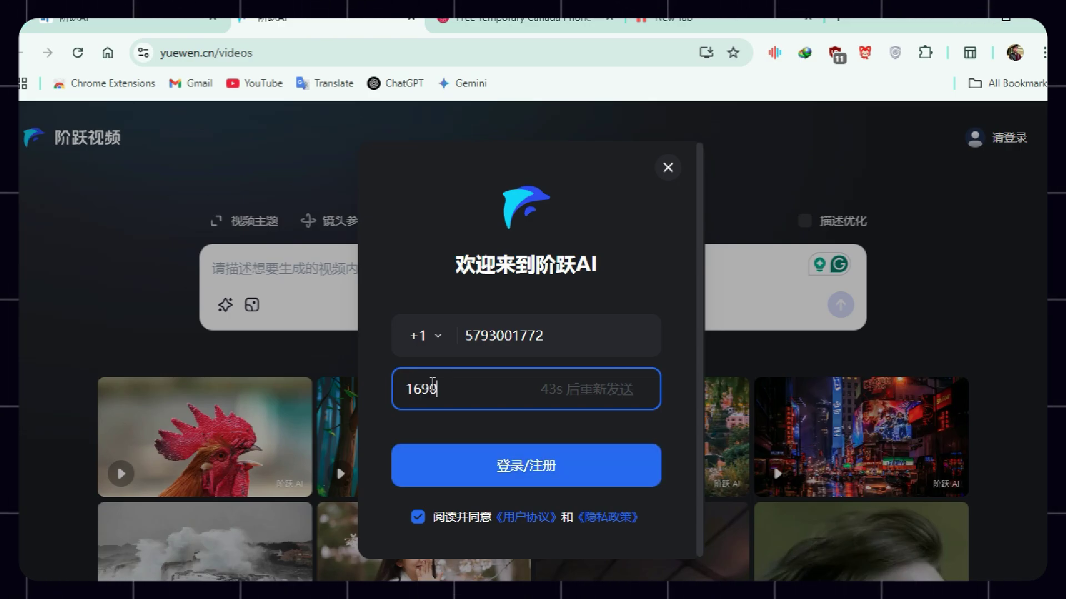
{"action": "left_click", "coordinate": [493, 469]}
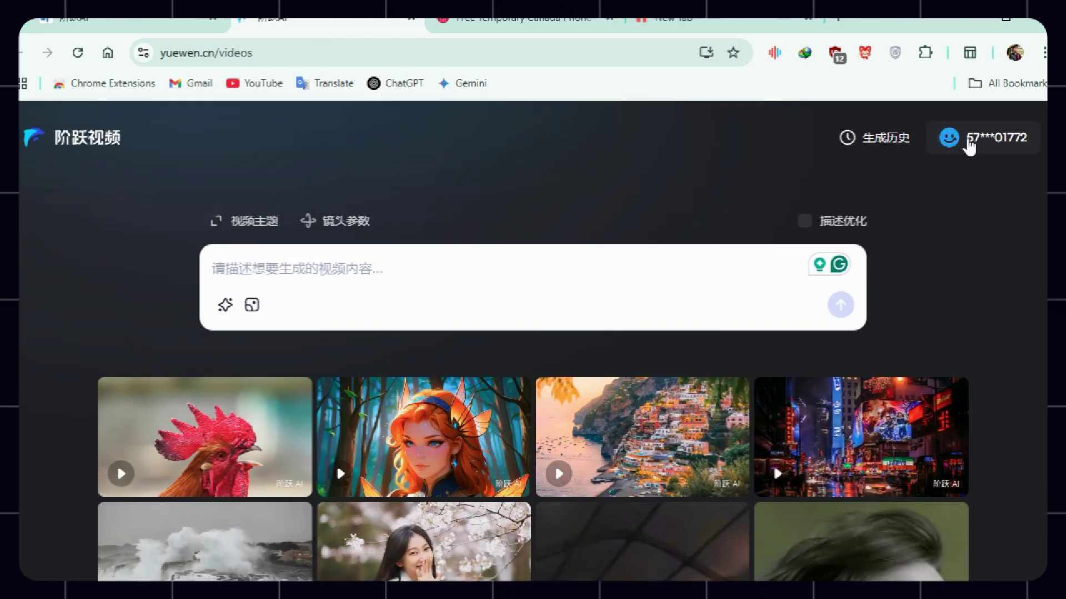
{"action": "left_click", "coordinate": [977, 152]}
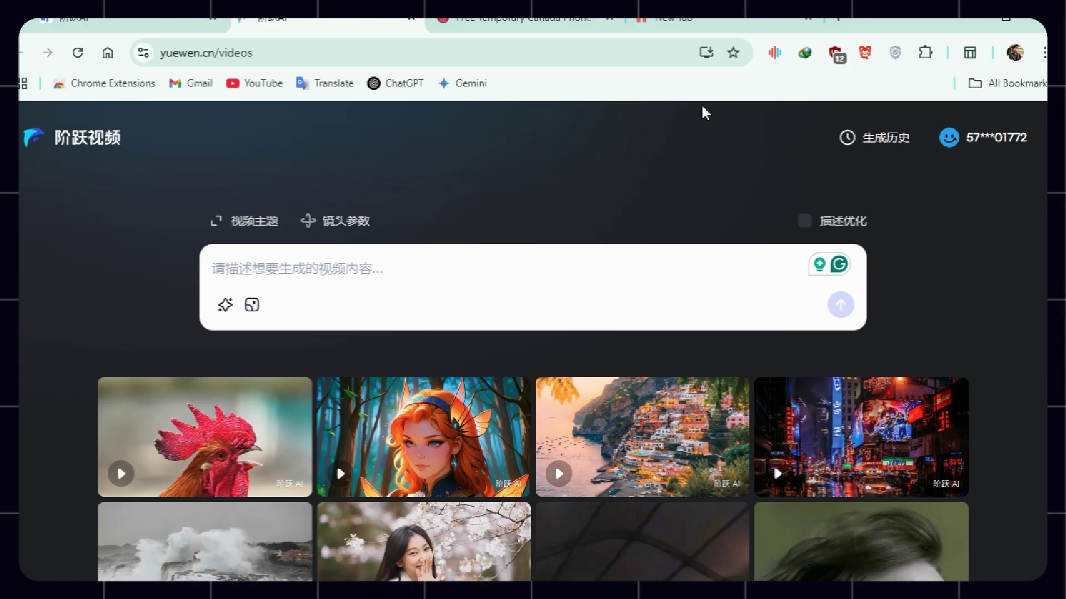
- Translate the StepFun Video page into English with Chrome's Translate
{"action": "left_click", "coordinate": [1045, 53]}
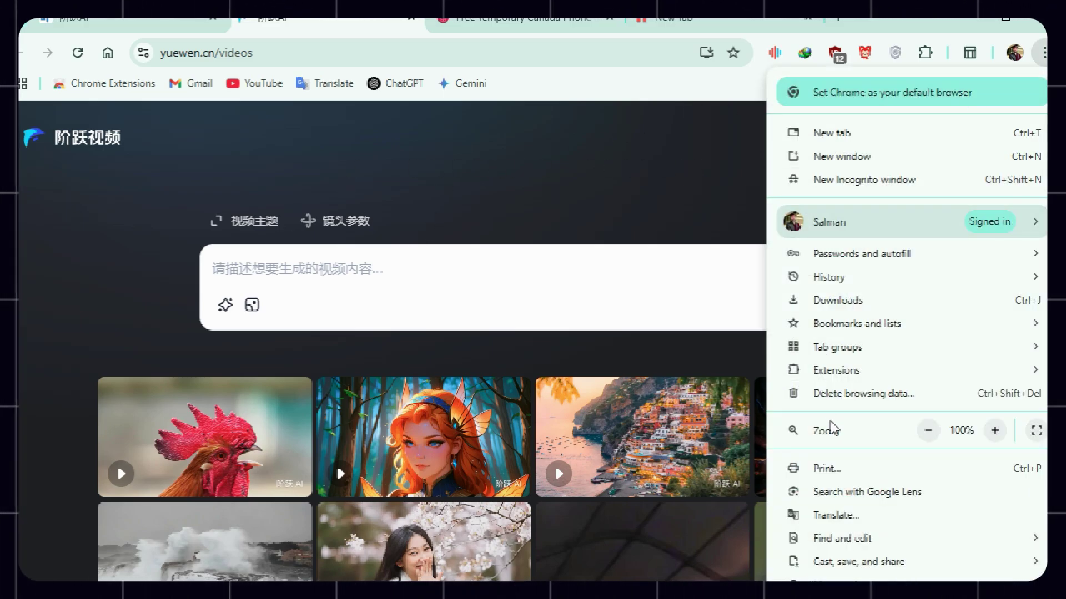
{"action": "left_click", "coordinate": [826, 517]}
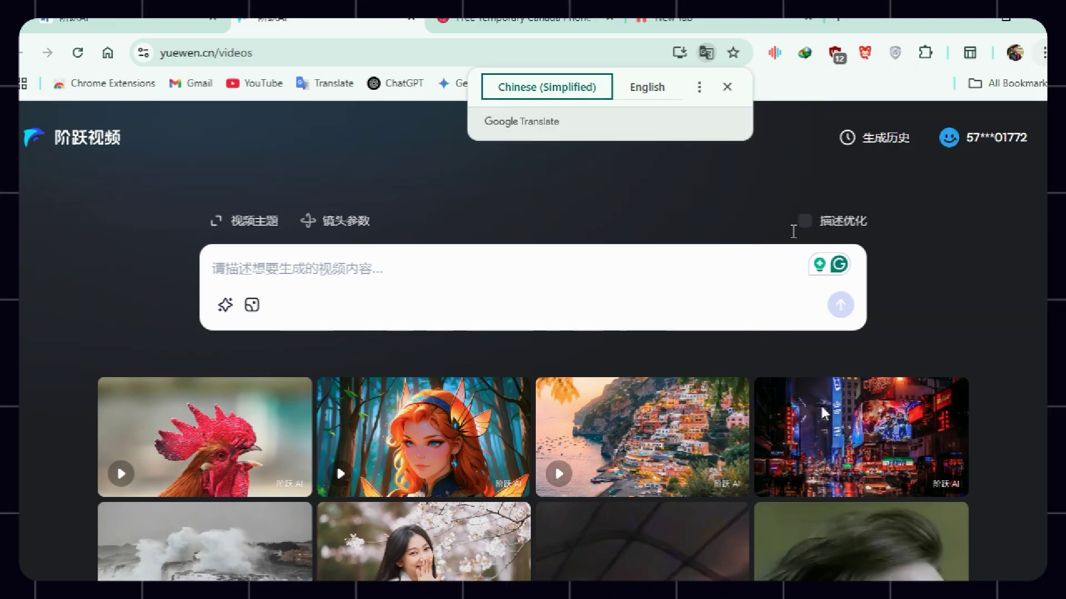
{"action": "left_click", "coordinate": [653, 92]}
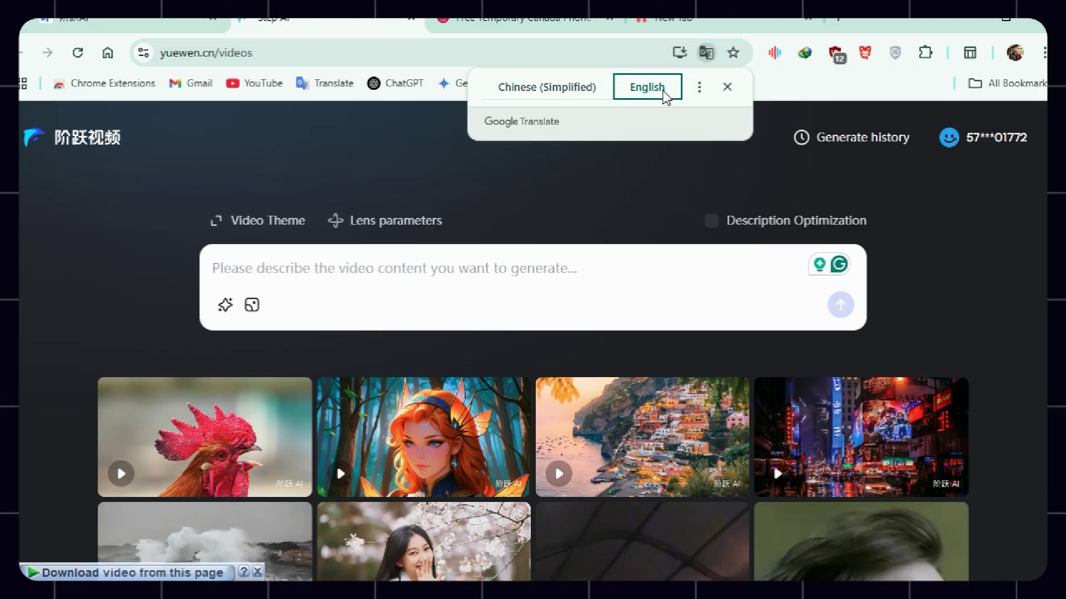
{"action": "left_click", "coordinate": [646, 207]}
- Preview the Lens parameters camera-movement presets and the Video Theme presets
{"action": "left_click", "coordinate": [425, 225]}
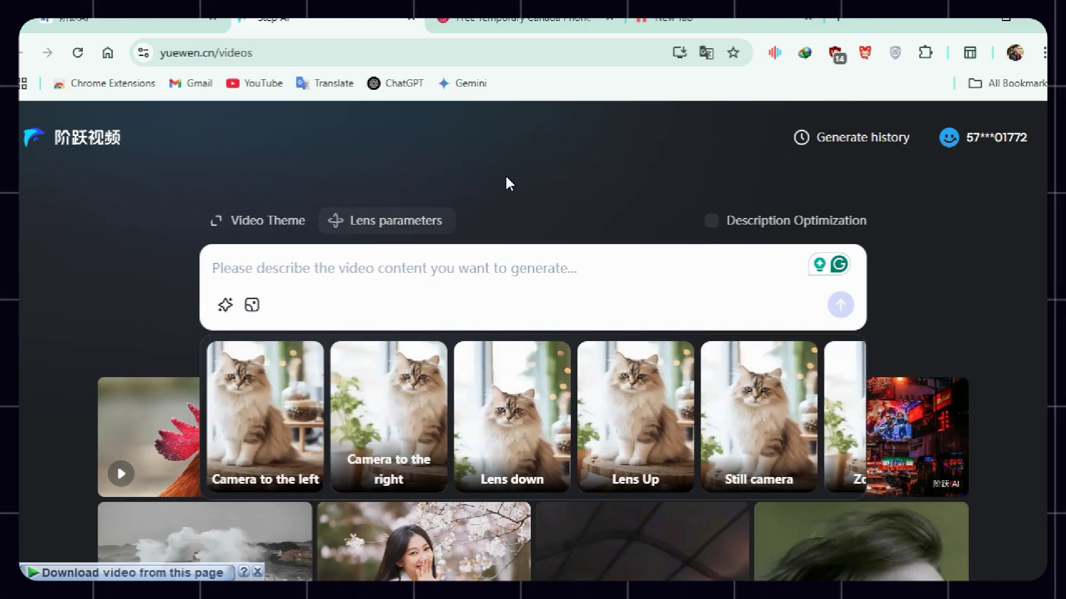
{"action": "left_click", "coordinate": [244, 221]}
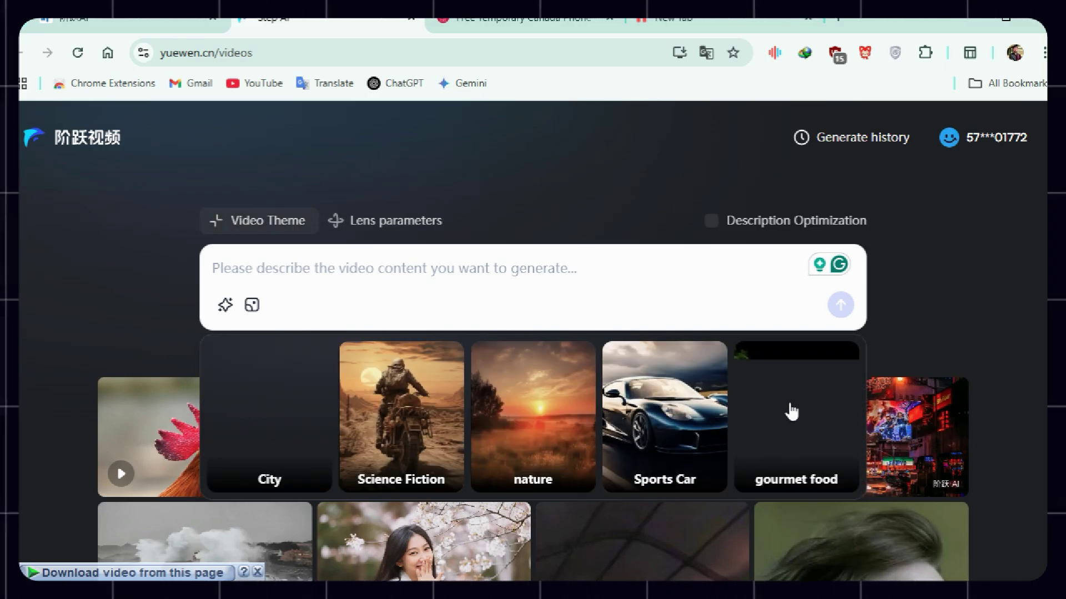
{"action": "left_click", "coordinate": [108, 230]}
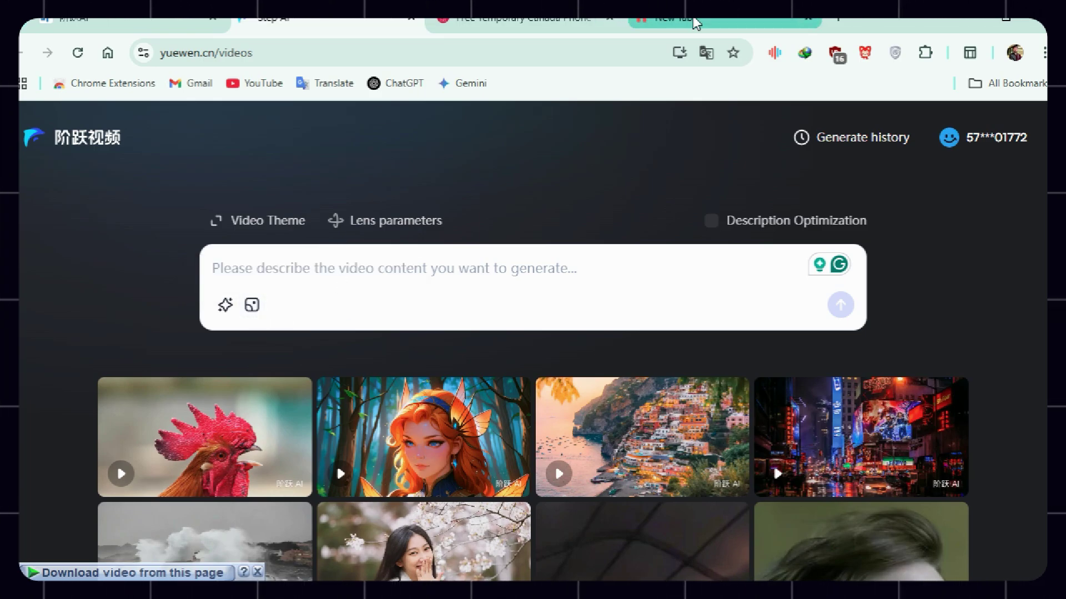
{"action": "left_click", "coordinate": [671, 18]}
- Copy ChatGPT's dewdrop-on-a-green-leaf prompt into StepFun Video's description box and submit it
{"action": "left_click", "coordinate": [401, 83]}
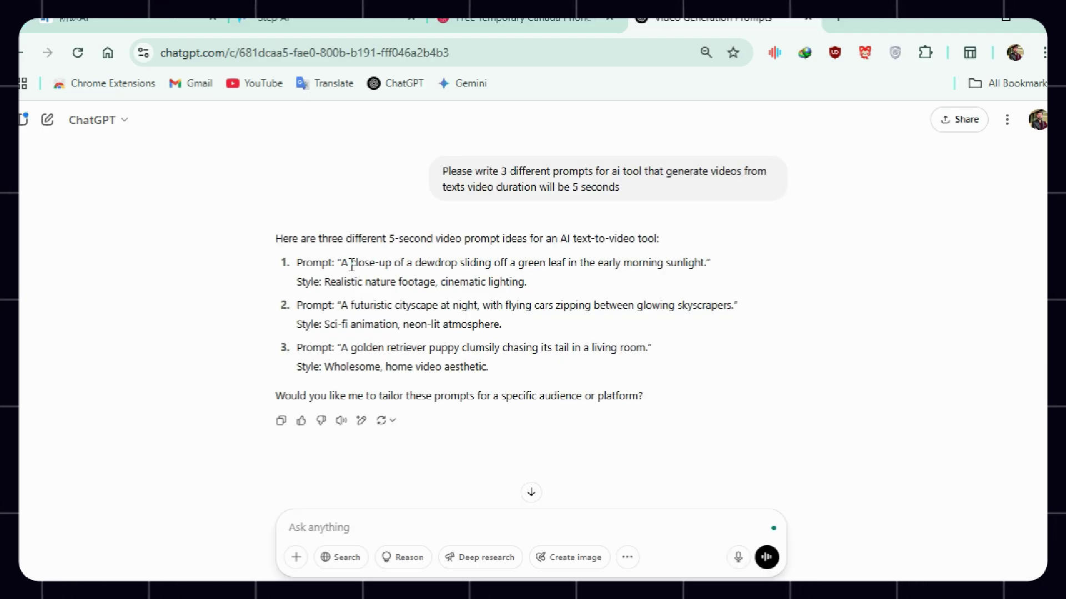
{"action": "left_click_drag", "start_coordinate": [341, 262], "coordinate": [708, 262]}
{"action": "key", "text": "ctrl+c"}
{"action": "key", "text": "ctrl+2"}
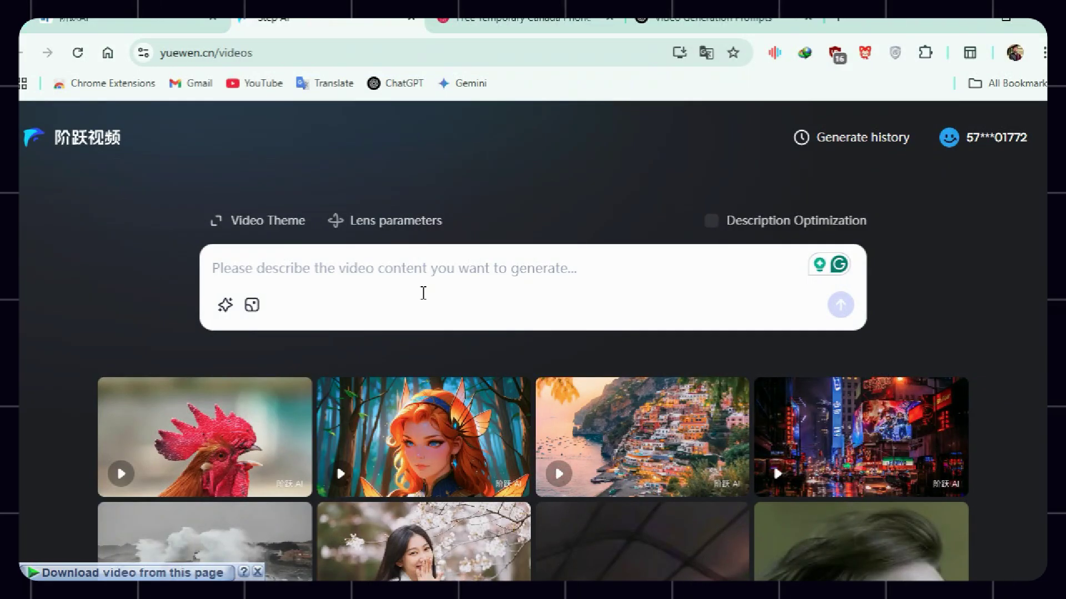
{"action": "left_click", "coordinate": [392, 273]}
{"action": "key", "text": "ctrl+v"}
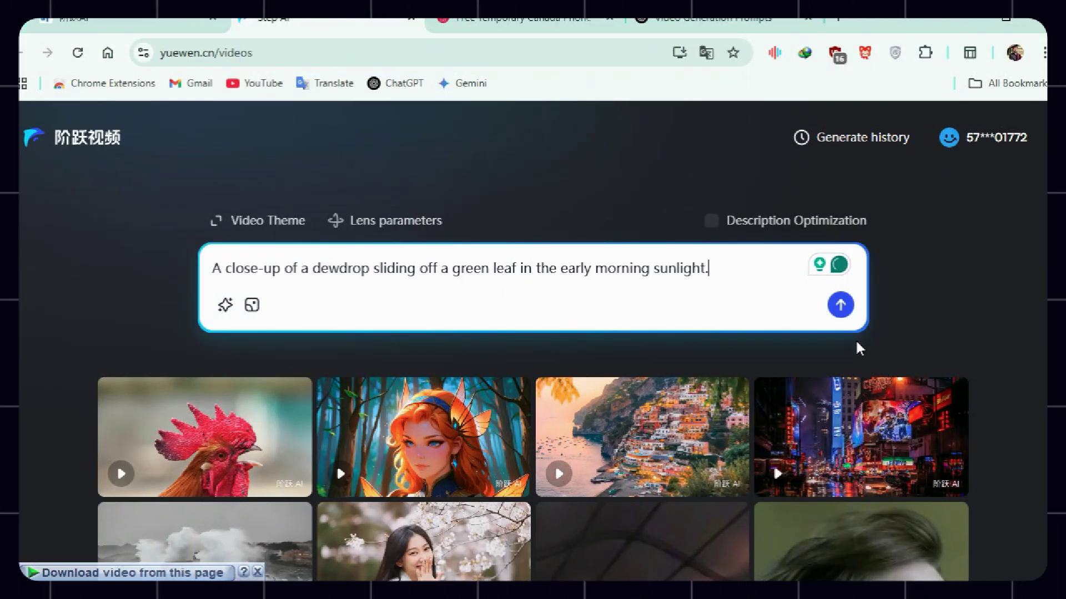
{"action": "left_click", "coordinate": [843, 307]}
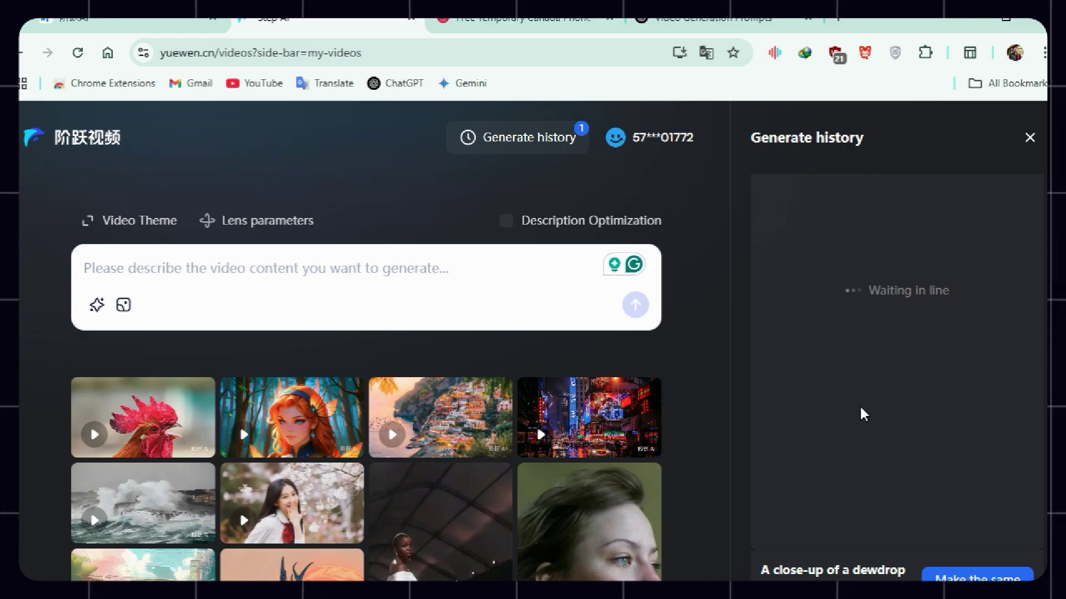
- Download the finished dewdrop video and play the 8-second mp4 in VLC
{"action": "left_click", "coordinate": [921, 278]}
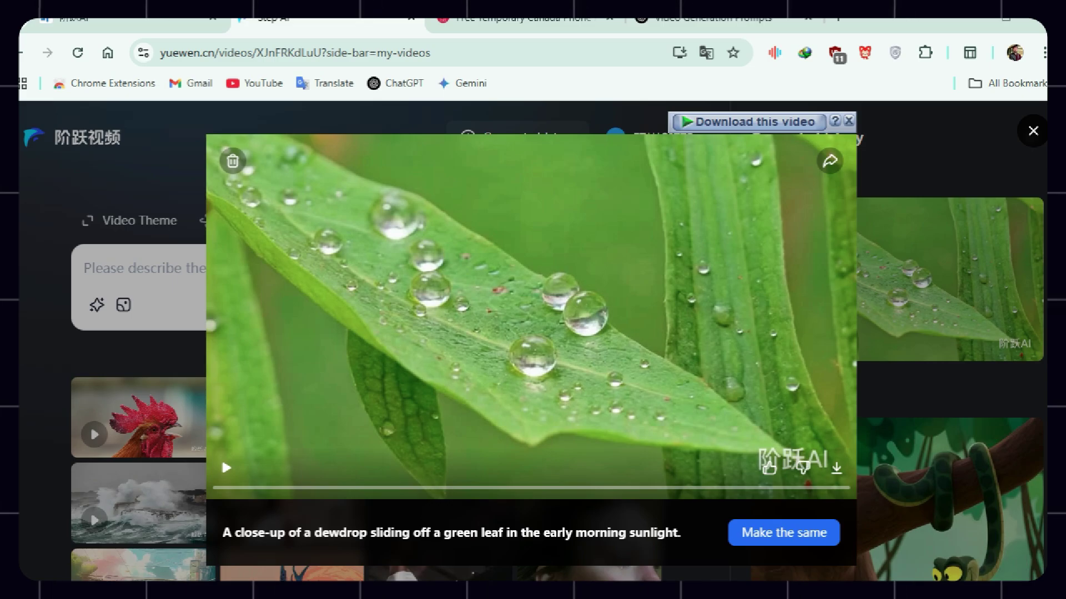
{"action": "left_click", "coordinate": [836, 468]}
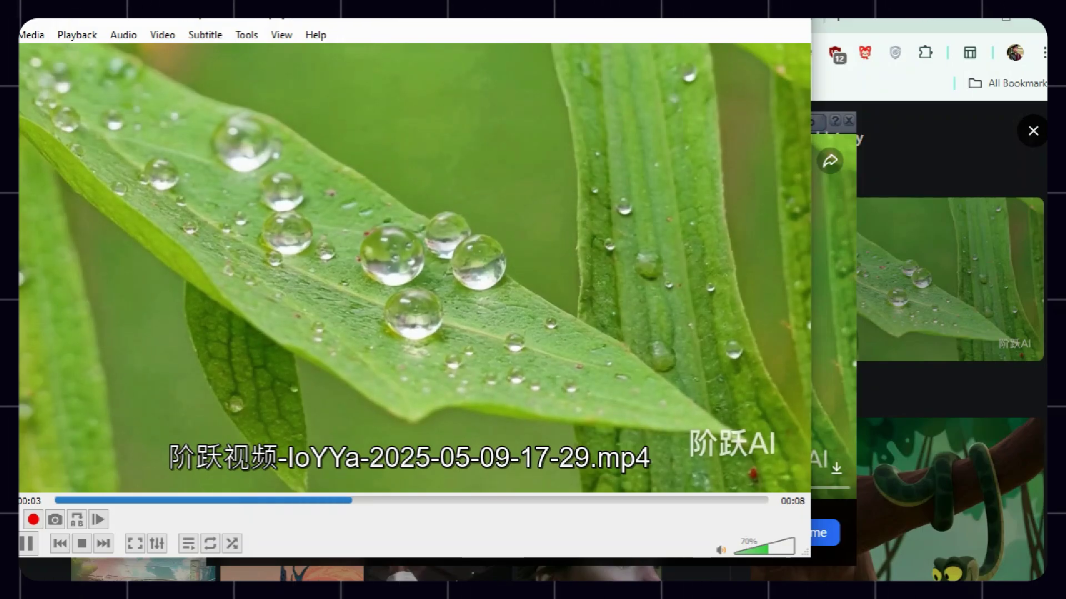
{"action": "key", "text": "space"}
{"action": "key", "text": "space"}
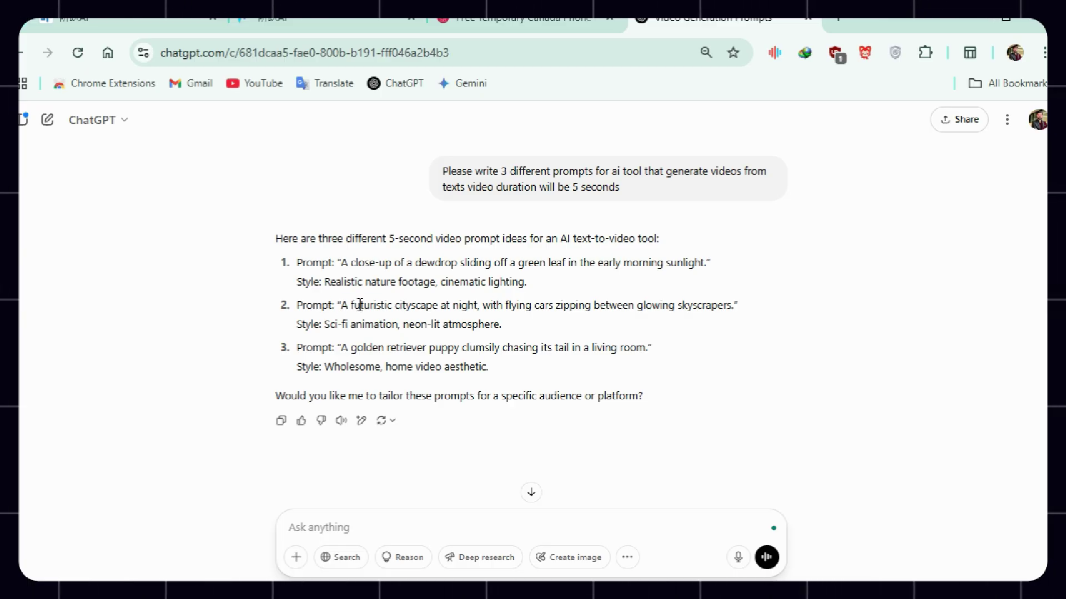
- Paste ChatGPT's futuristic cityscape prompt into StepFun Video and submit it
{"action": "left_click_drag", "start_coordinate": [341, 305], "coordinate": [731, 306]}
{"action": "key", "text": "ctrl+c"}
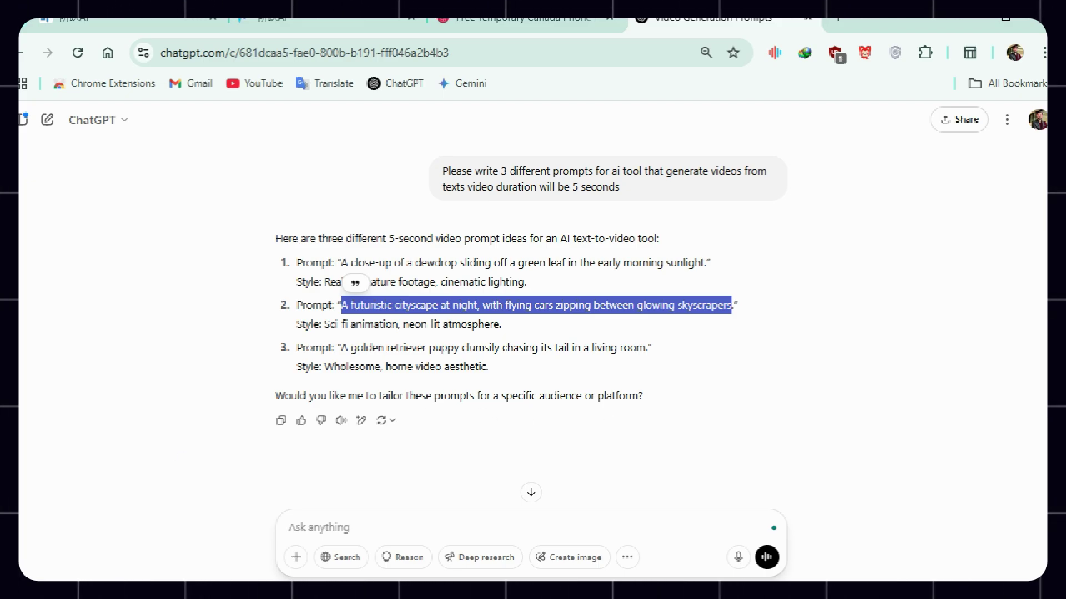
{"action": "left_click", "coordinate": [371, 19]}
{"action": "left_click", "coordinate": [314, 267]}
{"action": "key", "text": "ctrl+v"}
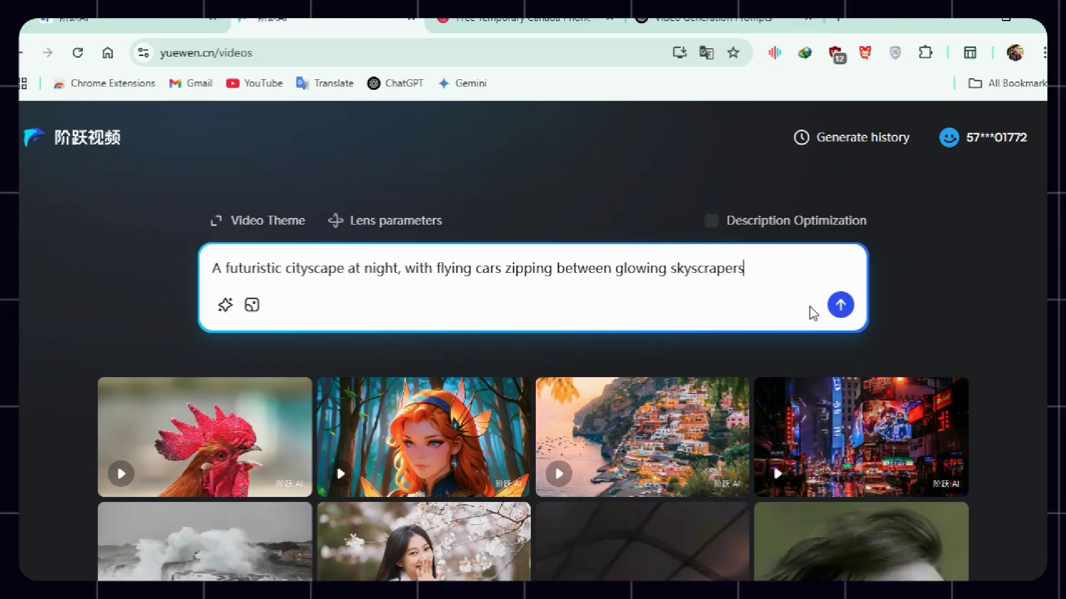
{"action": "left_click", "coordinate": [839, 306]}
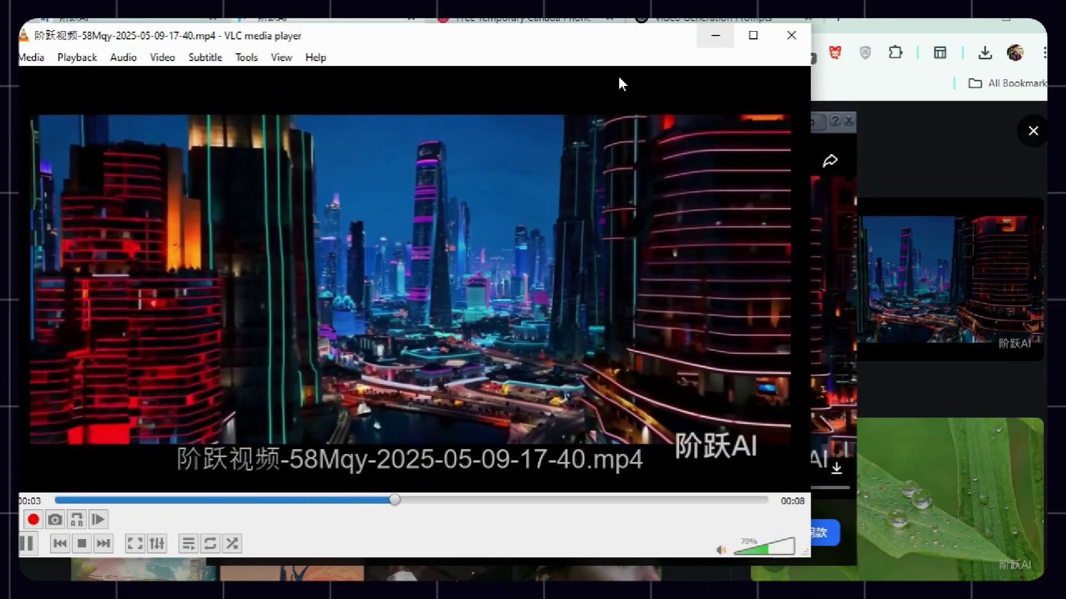
- Play the downloaded cityscape mp4 in a maximized VLC window, then close the preview
{"action": "left_click_drag", "start_coordinate": [678, 39], "coordinate": [849, 36]}
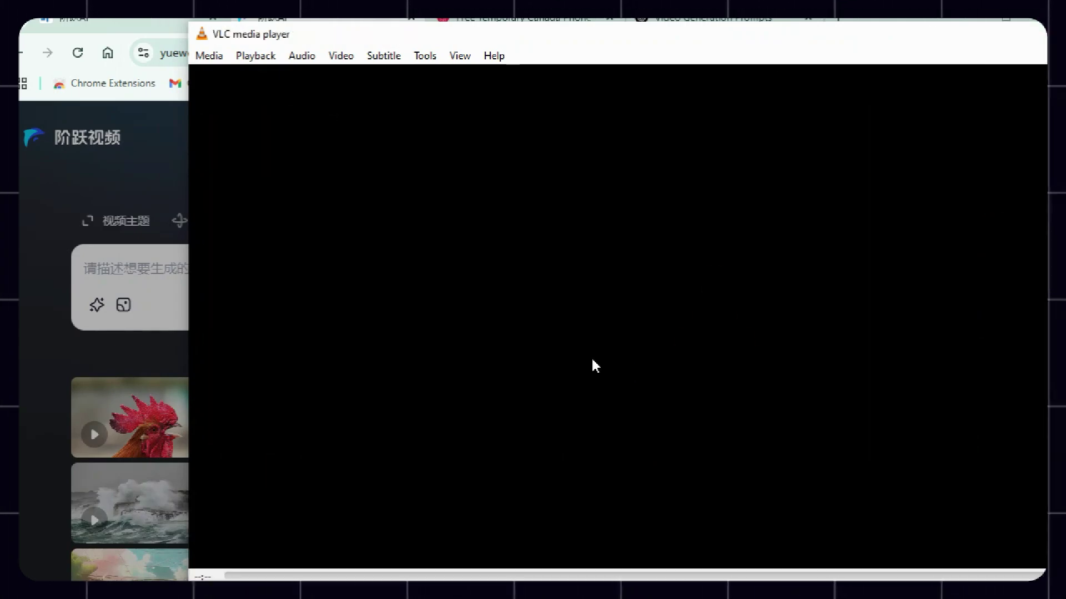
{"action": "double_click", "coordinate": [944, 36]}
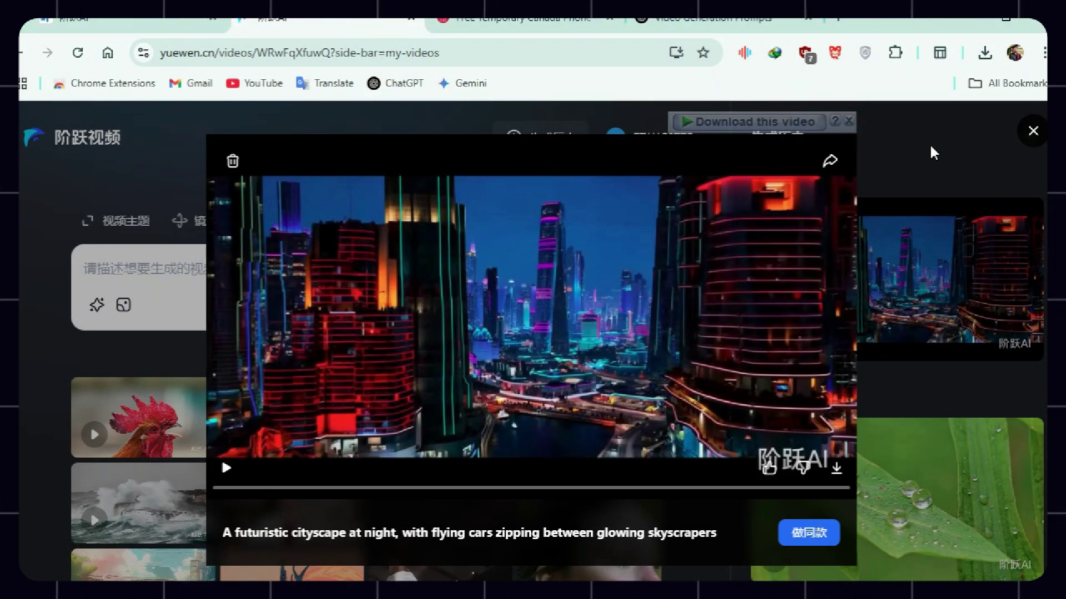
{"action": "left_click", "coordinate": [934, 153]}
- Paste ChatGPT's red-dress rooftop girl-model prompt into StepFun Video's description box and submit it
{"action": "scroll", "coordinate": [536, 291], "scroll_direction": "down", "scroll_amount": 5}
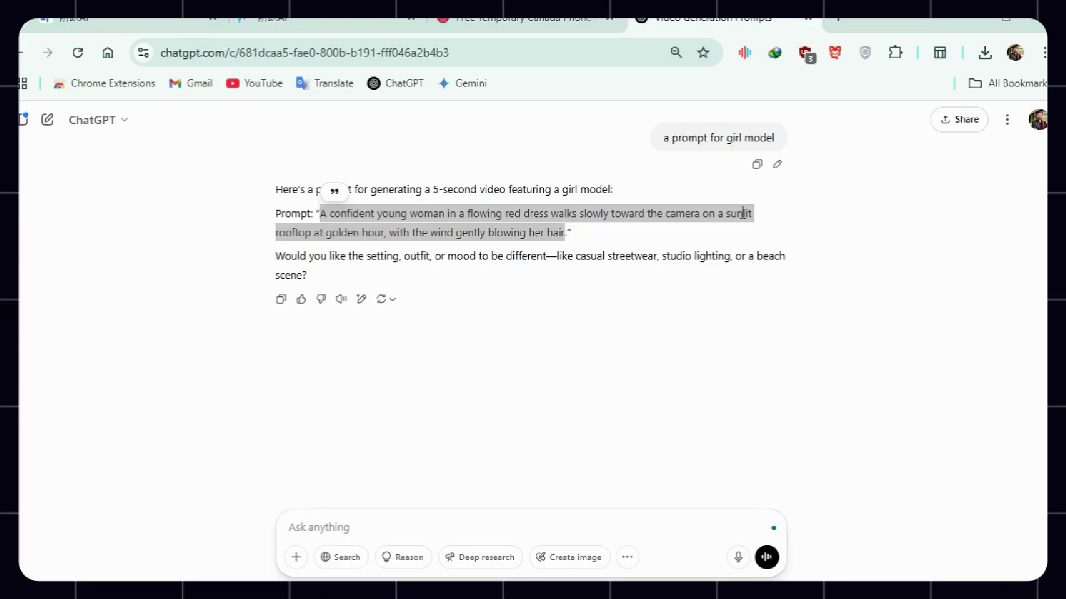
{"action": "left_click_drag", "start_coordinate": [321, 213], "coordinate": [566, 237]}
{"action": "key", "text": "ctrl+c"}
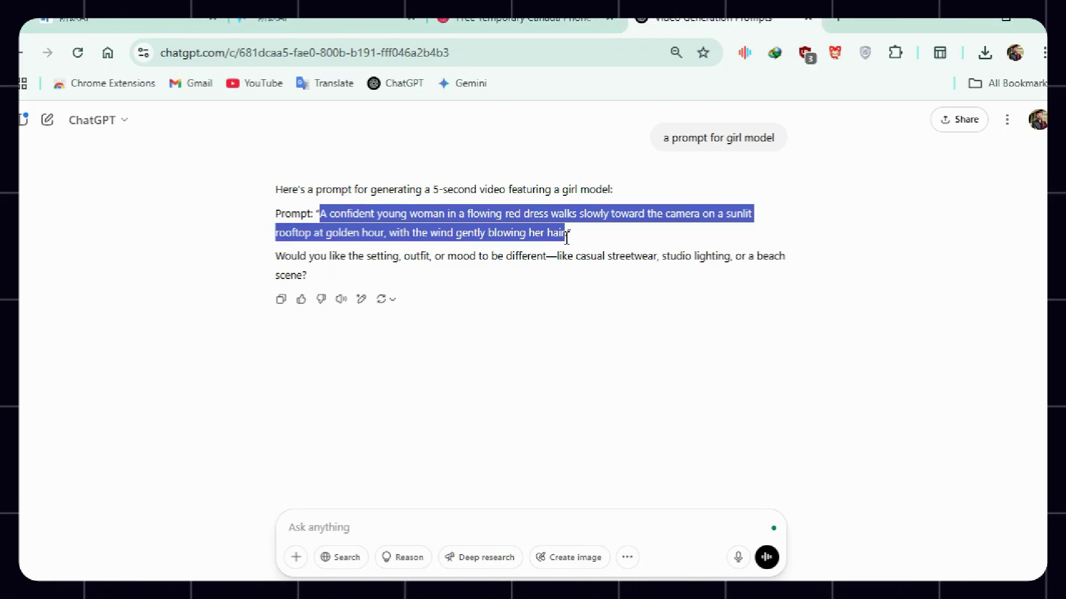
{"action": "left_click", "coordinate": [285, 20]}
{"action": "left_click", "coordinate": [486, 261]}
{"action": "key", "text": "ctrl+v"}
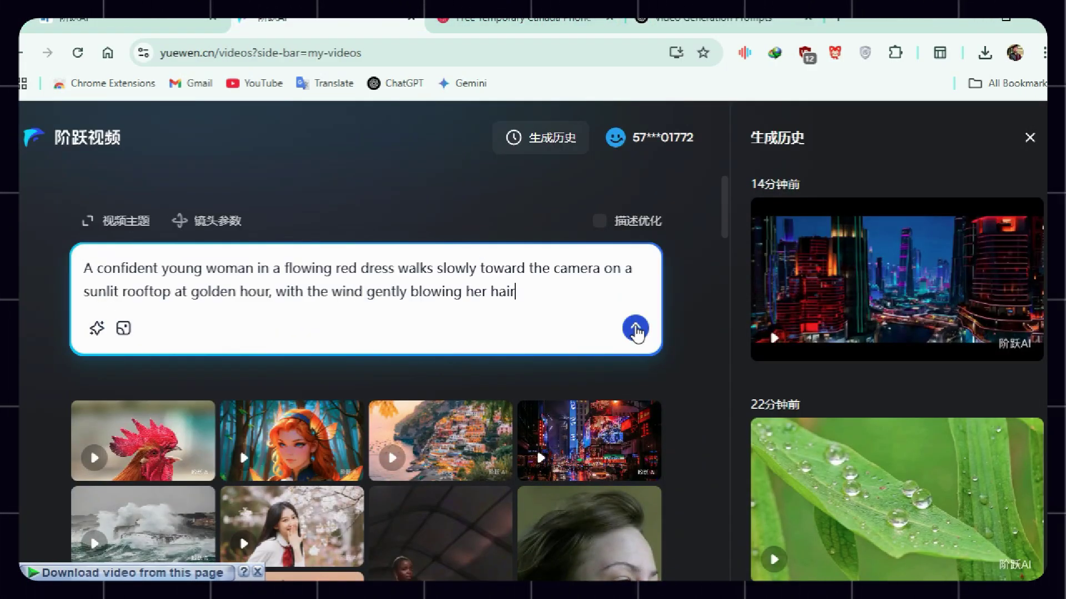
{"action": "left_click", "coordinate": [636, 305]}
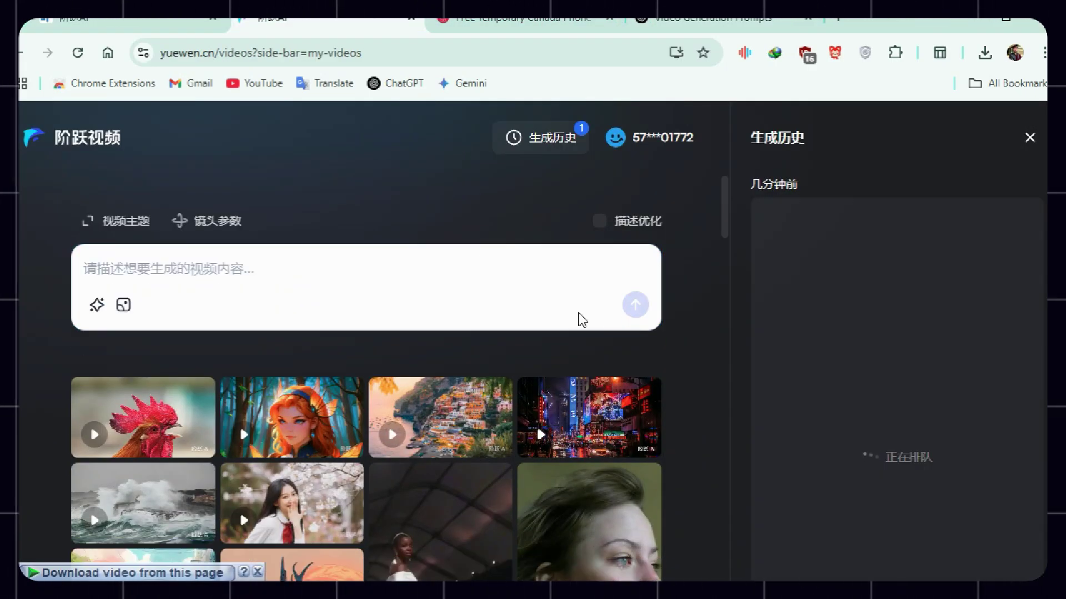